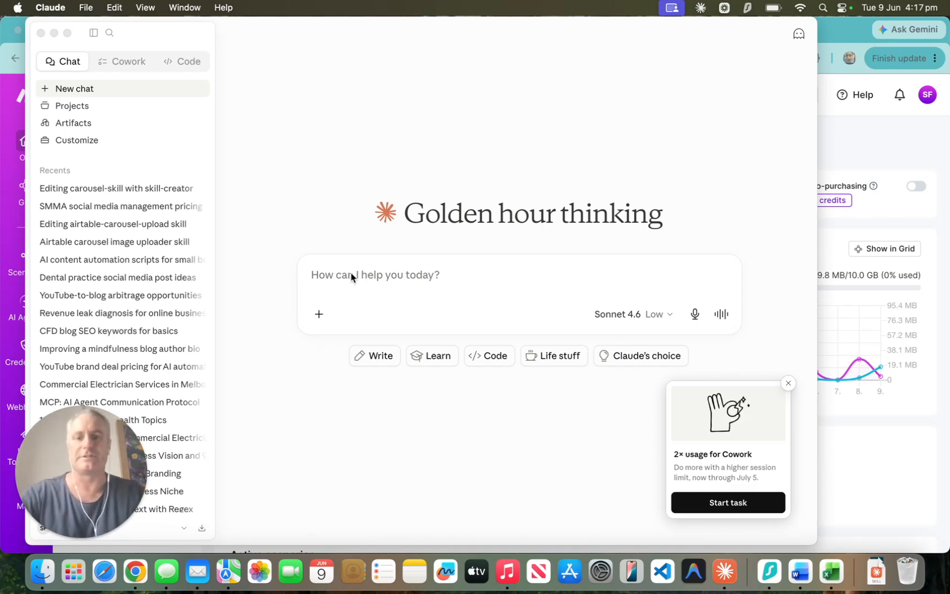
# Step: Start a new chat by sending the /skill-creator command
pyautogui.click(345, 279)
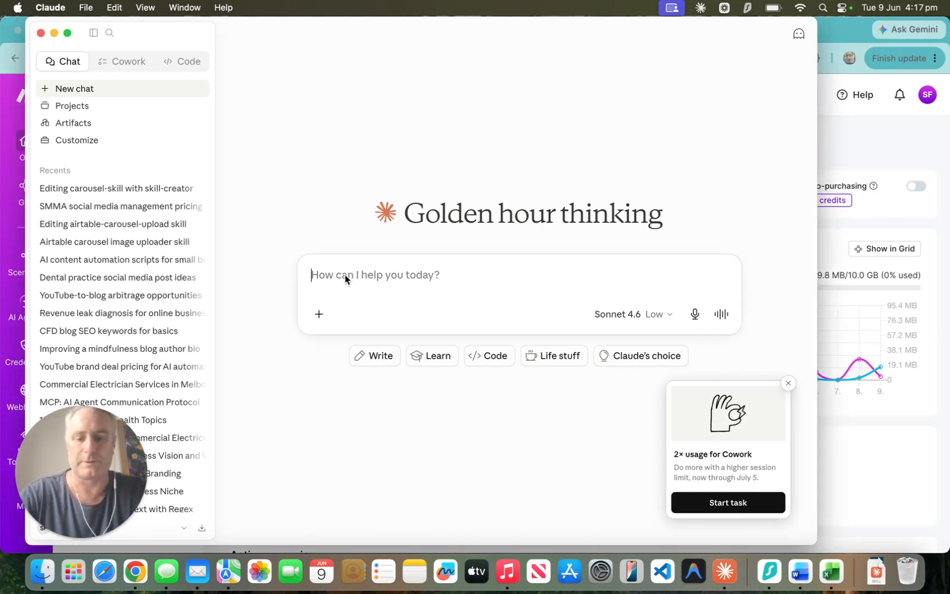
pyautogui.write('/')
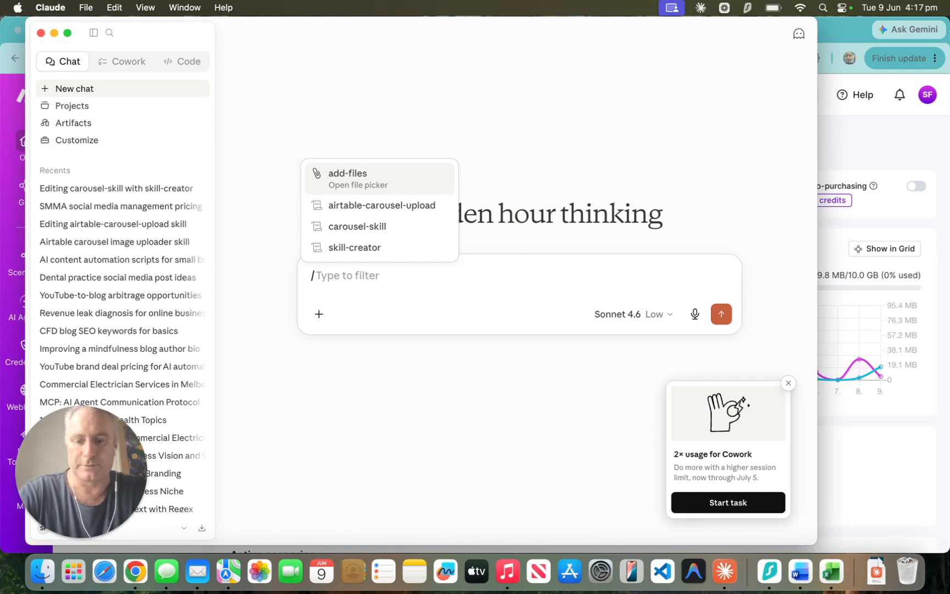
pyautogui.write('skill-creato')
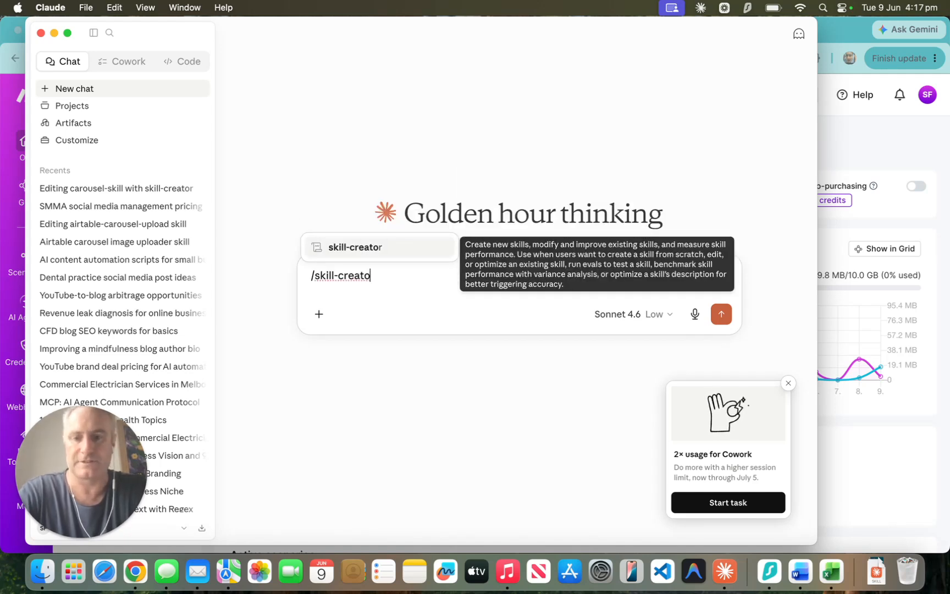
pyautogui.write('r')
pyautogui.press('Return')
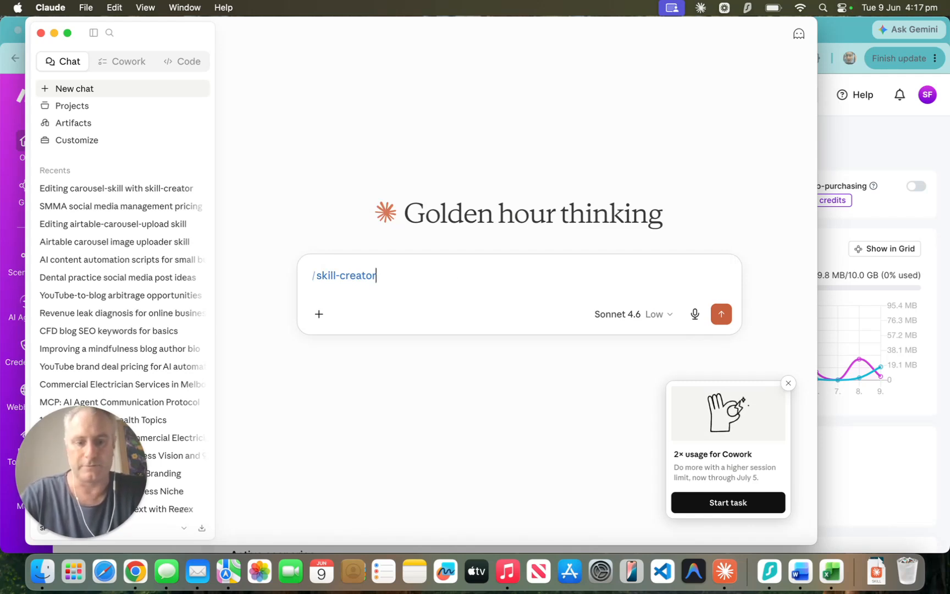
pyautogui.press('Return')
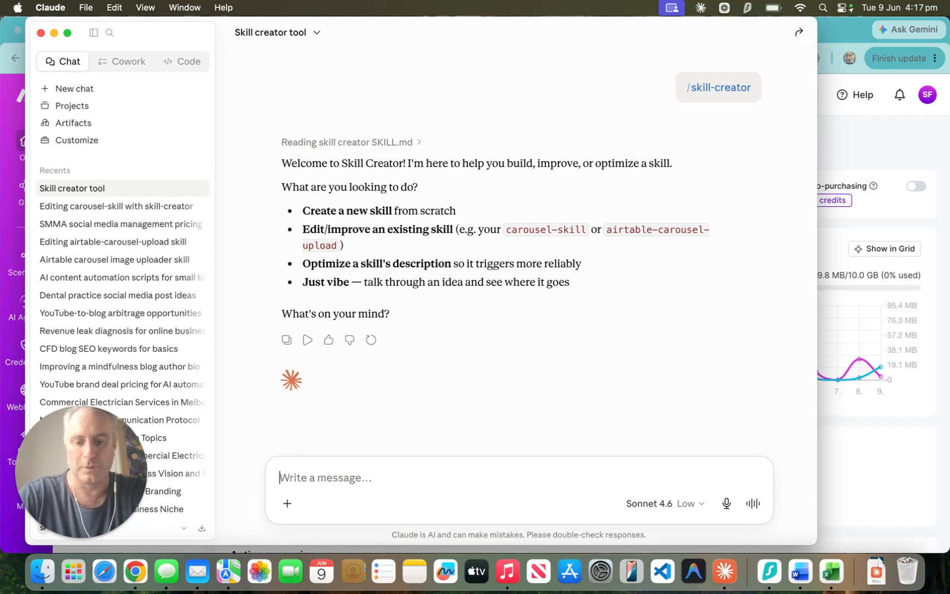
# Step: Begin the reply with "Create a skill that can be used to keep all my social media posts on brand."
pyautogui.write('Cr')
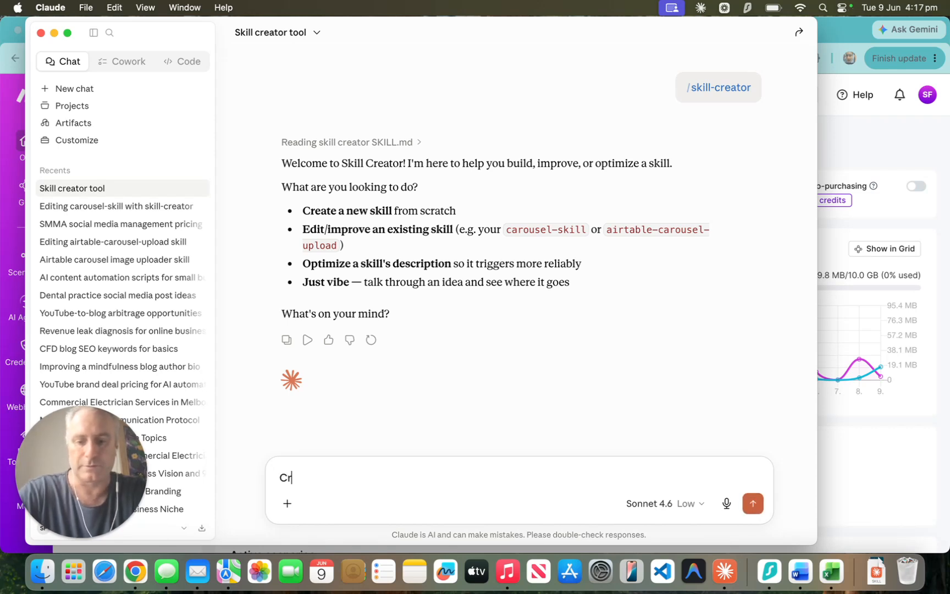
pyautogui.write('eate a s')
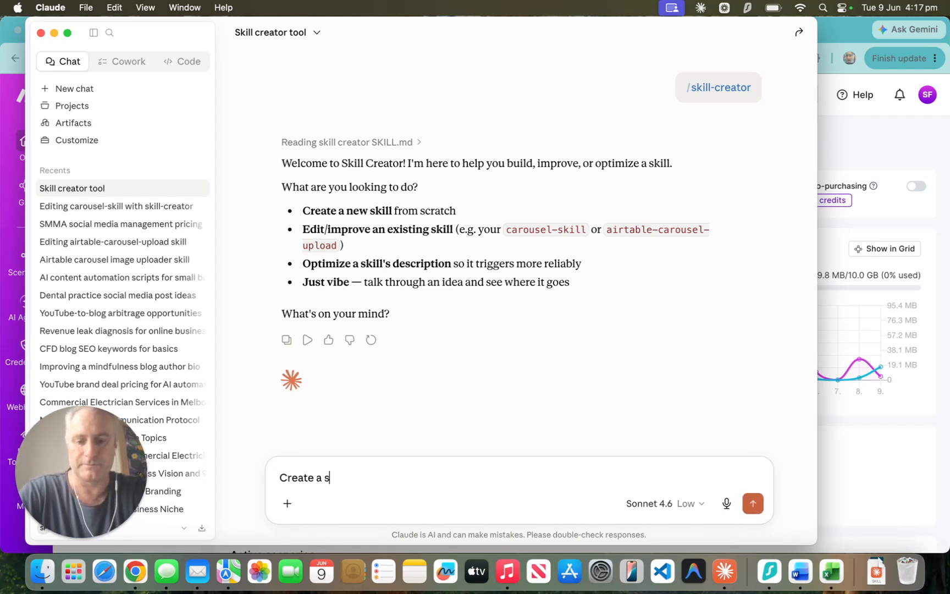
pyautogui.write('kill that c')
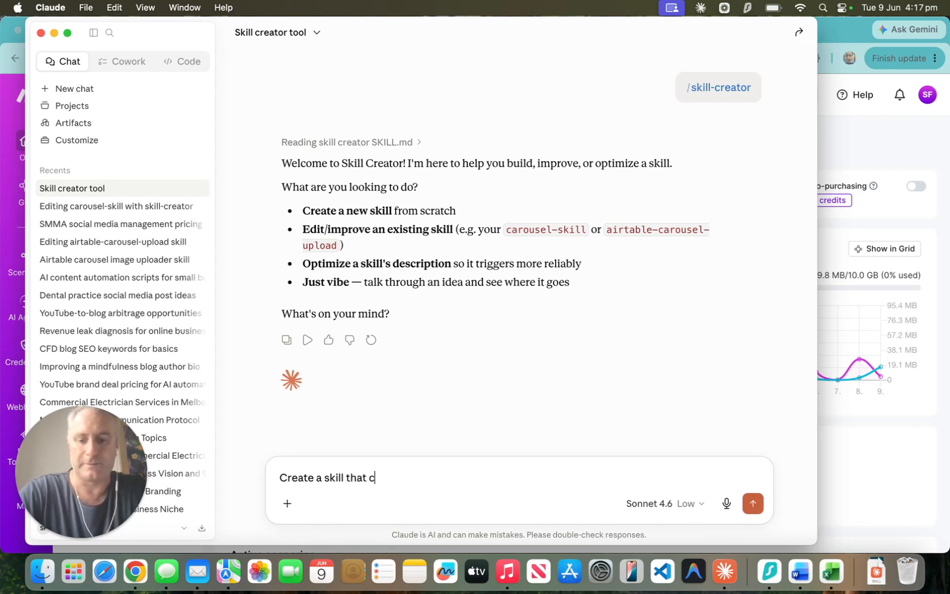
pyautogui.write('an be used')
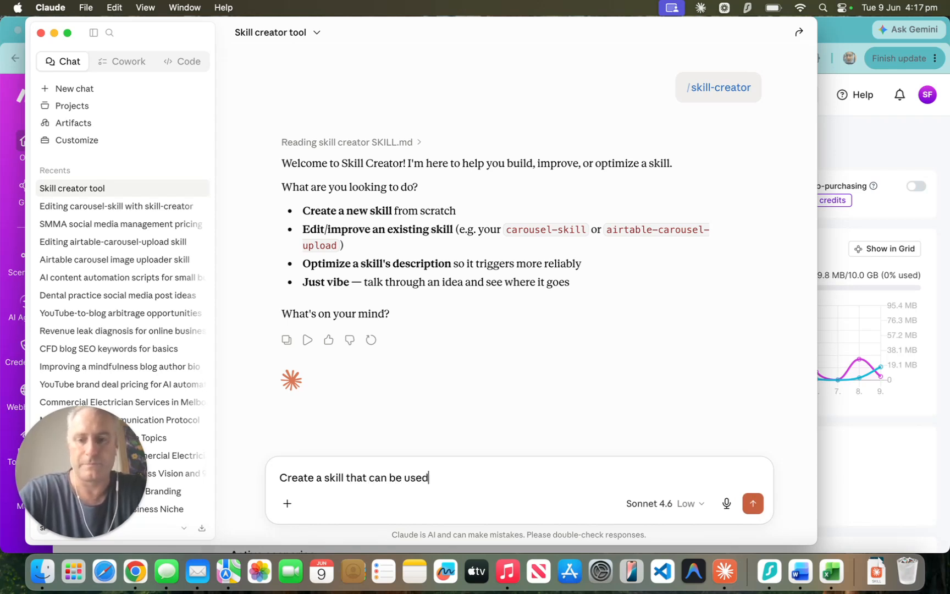
pyautogui.write(' to keep')
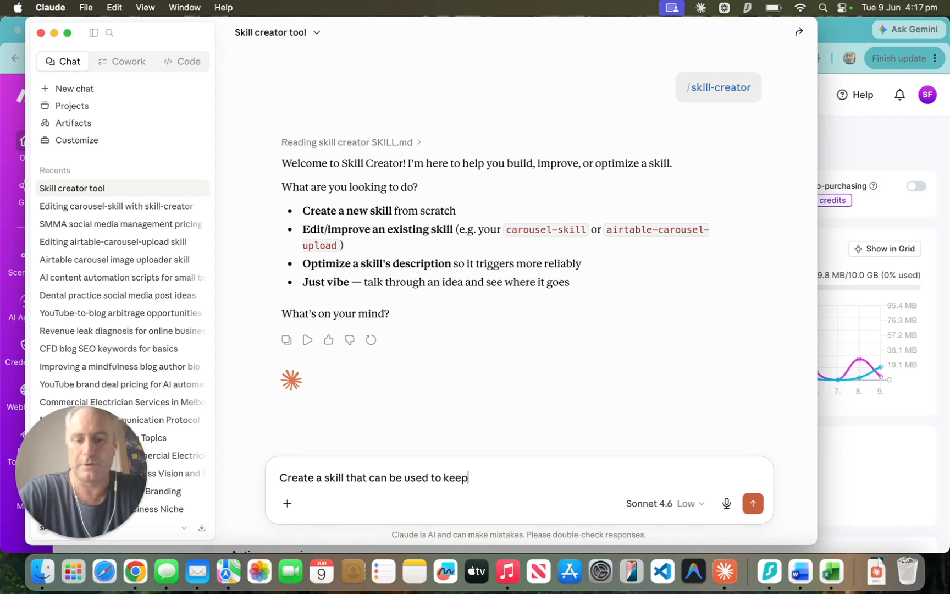
pyautogui.write(' all my s')
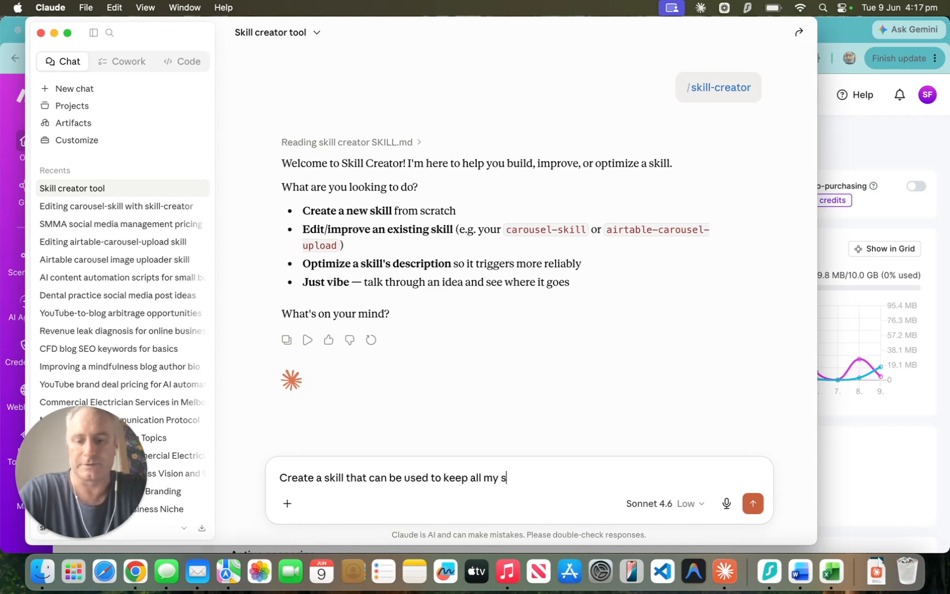
pyautogui.write('ocial media')
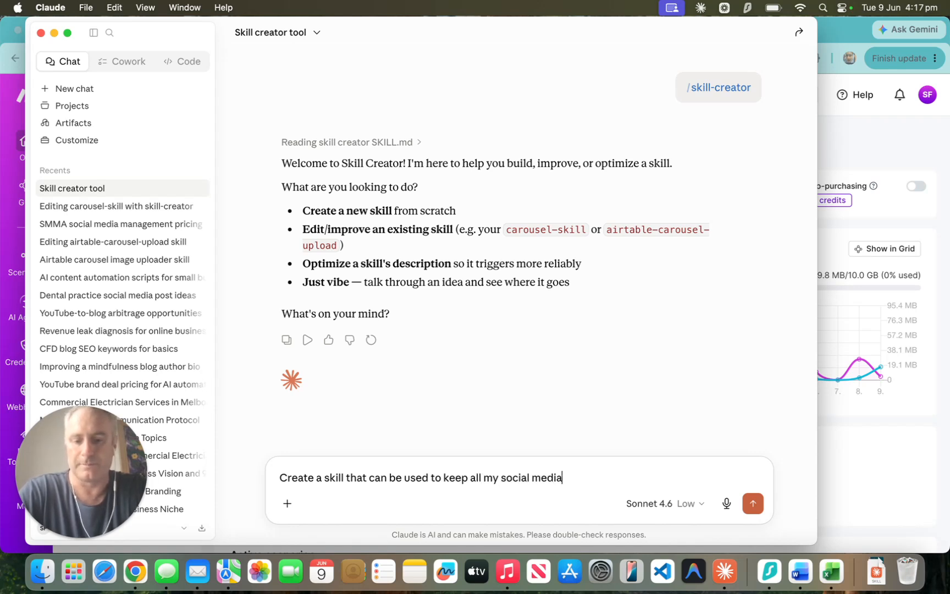
pyautogui.write(' posts o')
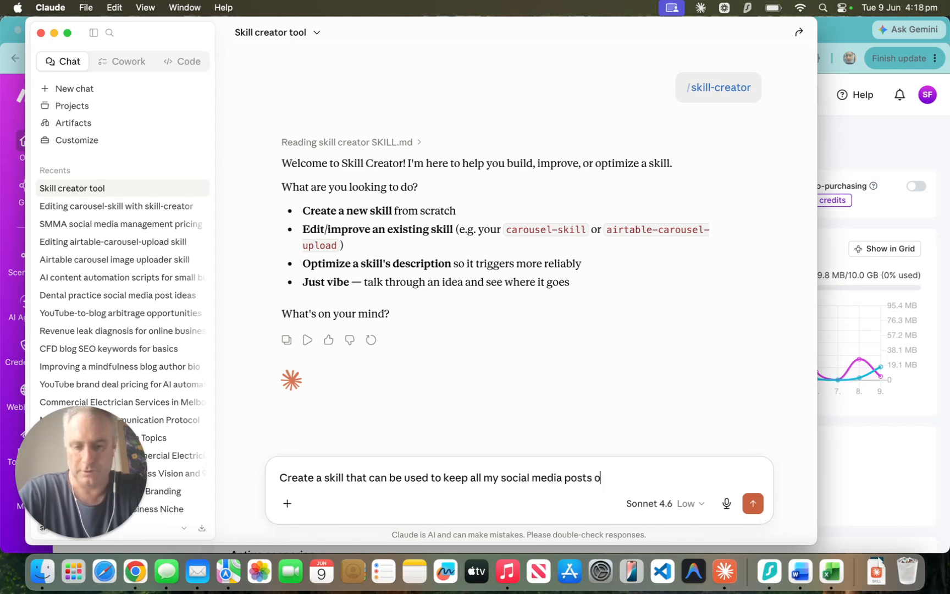
pyautogui.write('n brand')
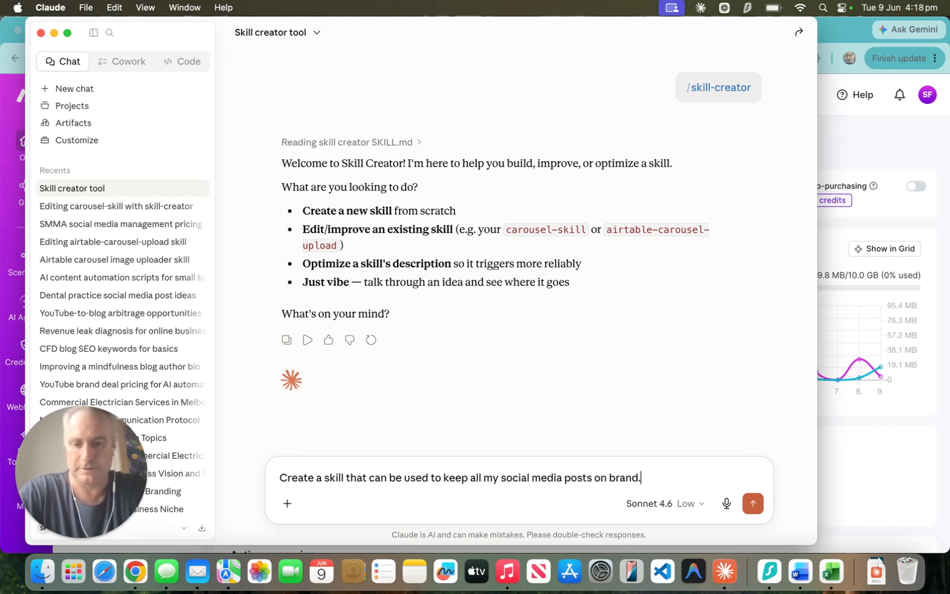
# Step: Continue the message with "Here is an example of my logo, please extract the colours from it to use in all styles"
pyautogui.write('. Here i')
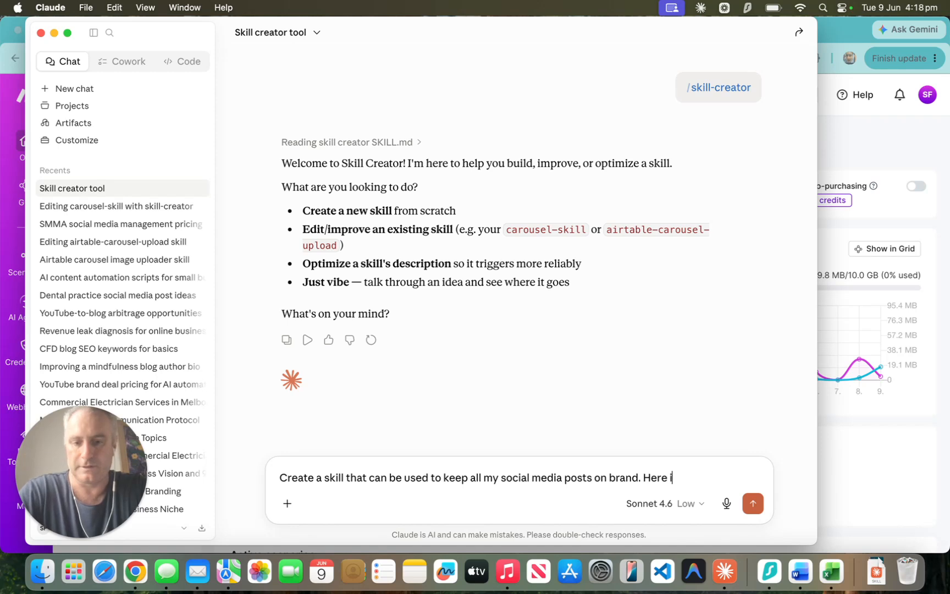
pyautogui.write('s an e')
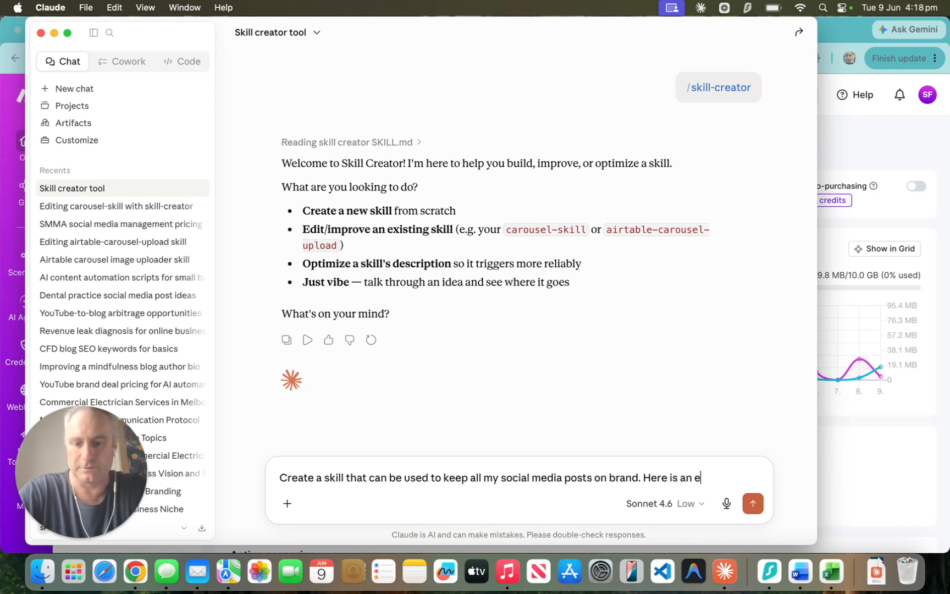
pyautogui.write('xample ')
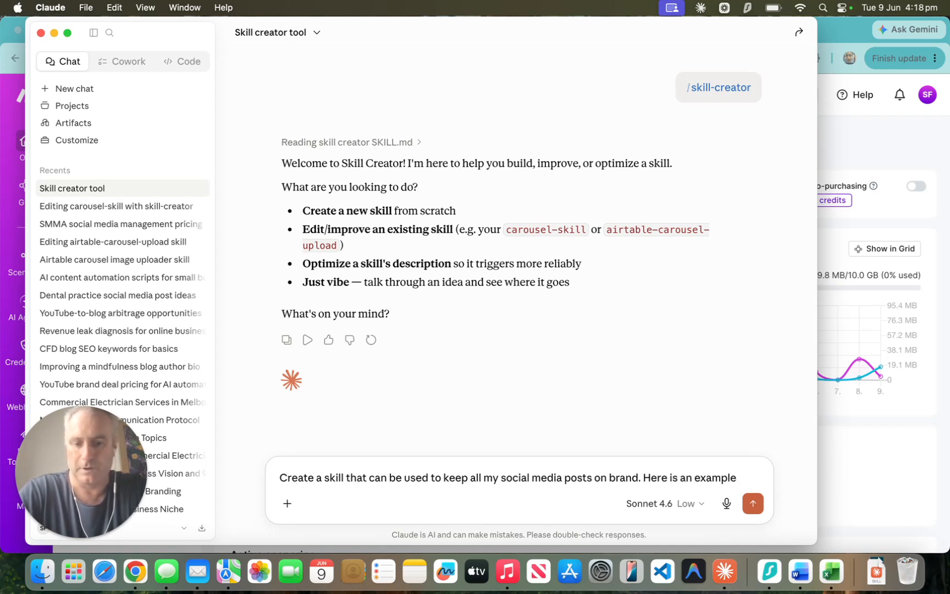
pyautogui.write('of my')
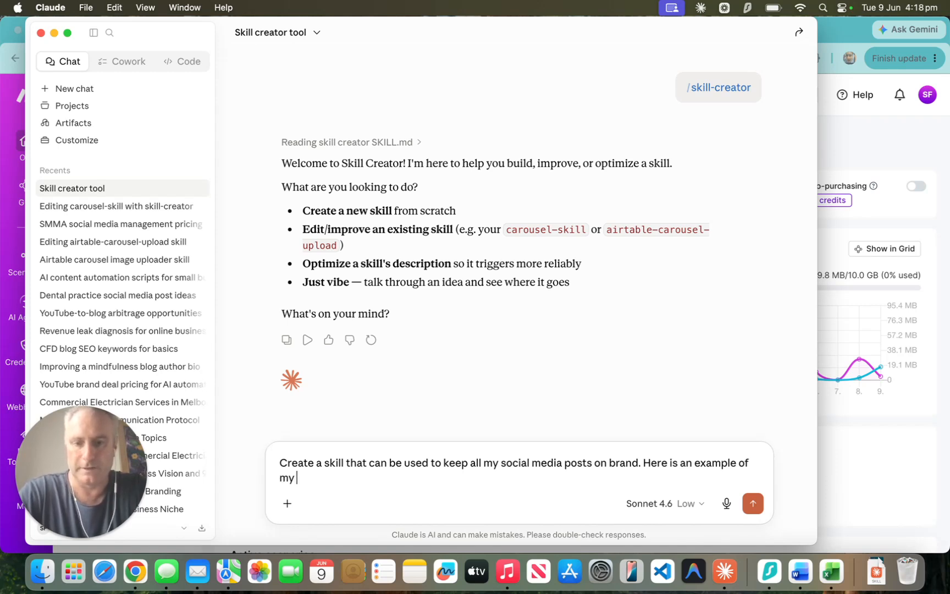
pyautogui.write(' log')
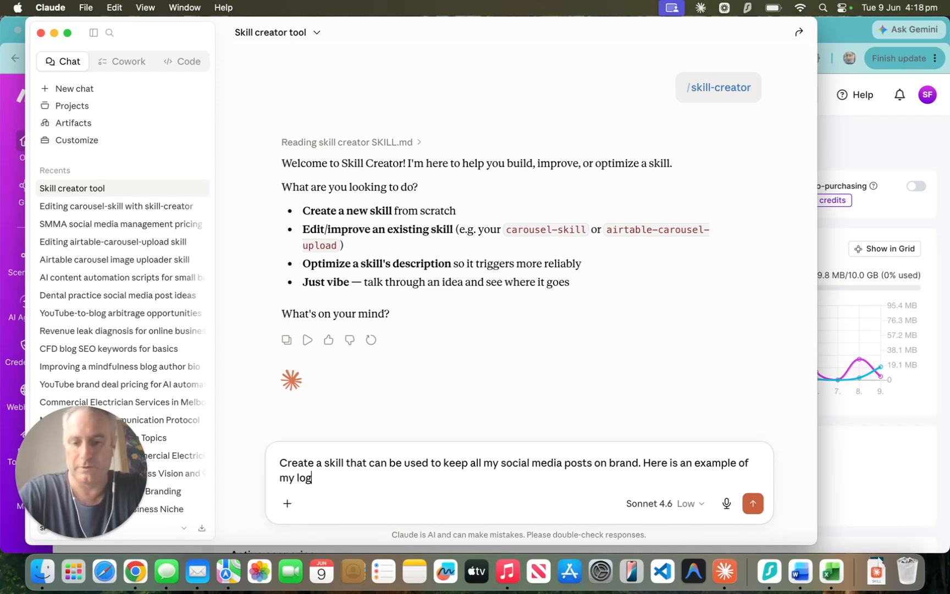
pyautogui.write('o, plea')
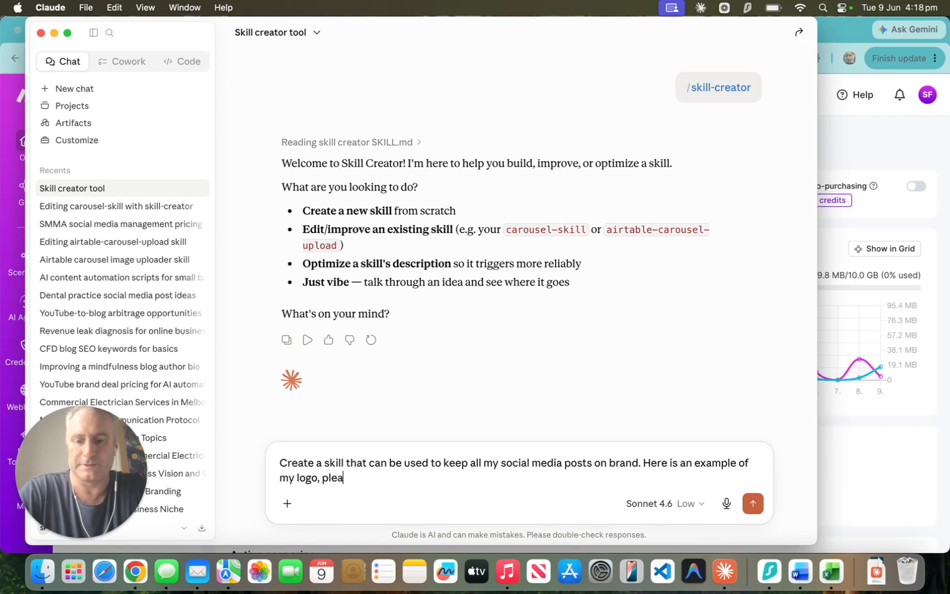
pyautogui.write('se extra')
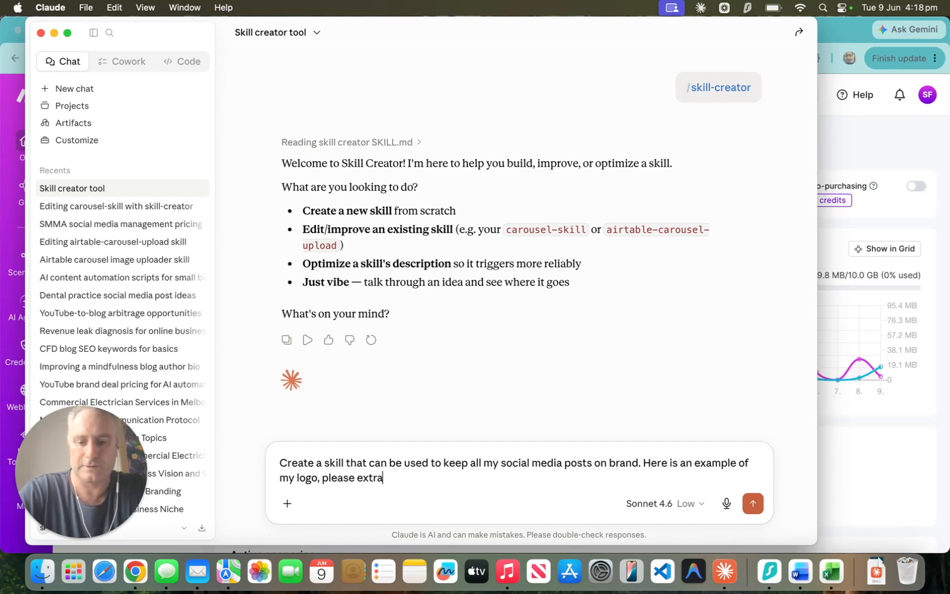
pyautogui.write('ct the col')
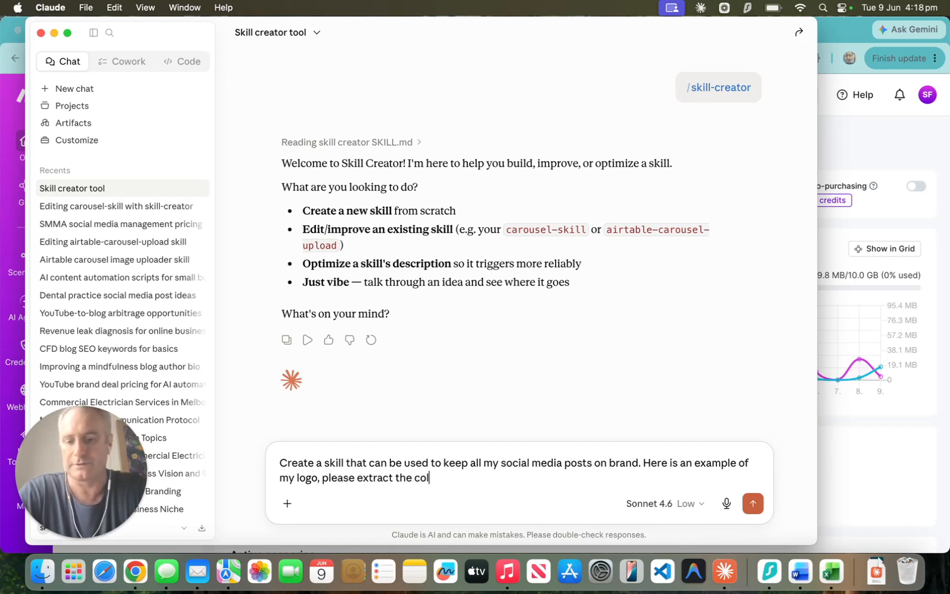
pyautogui.write('ours ')
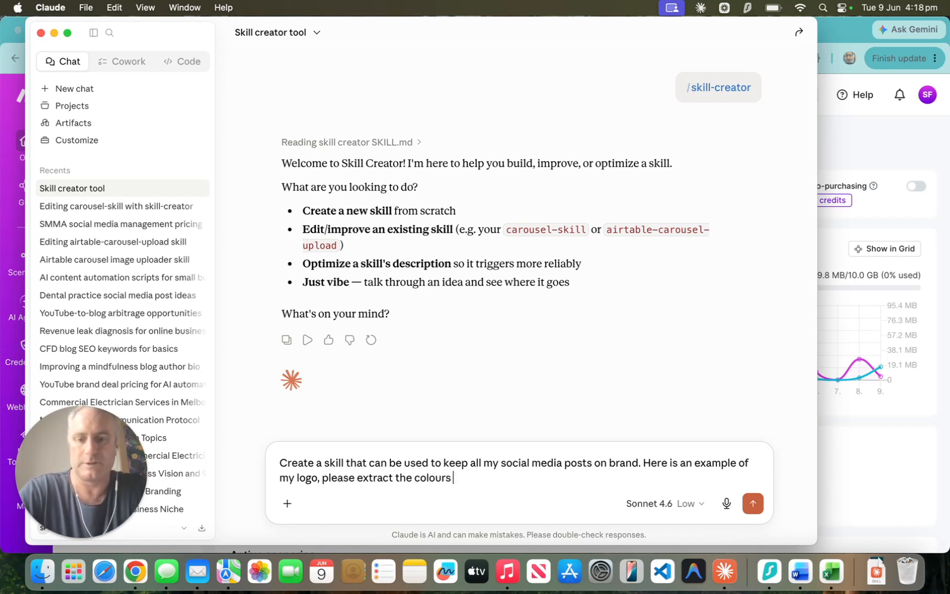
pyautogui.write('from it to')
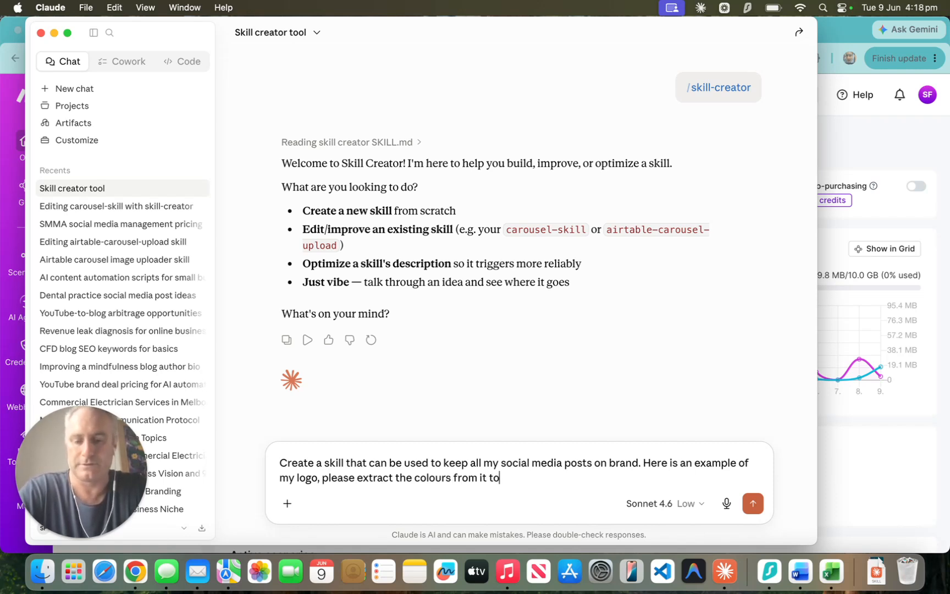
pyautogui.write(' use in ')
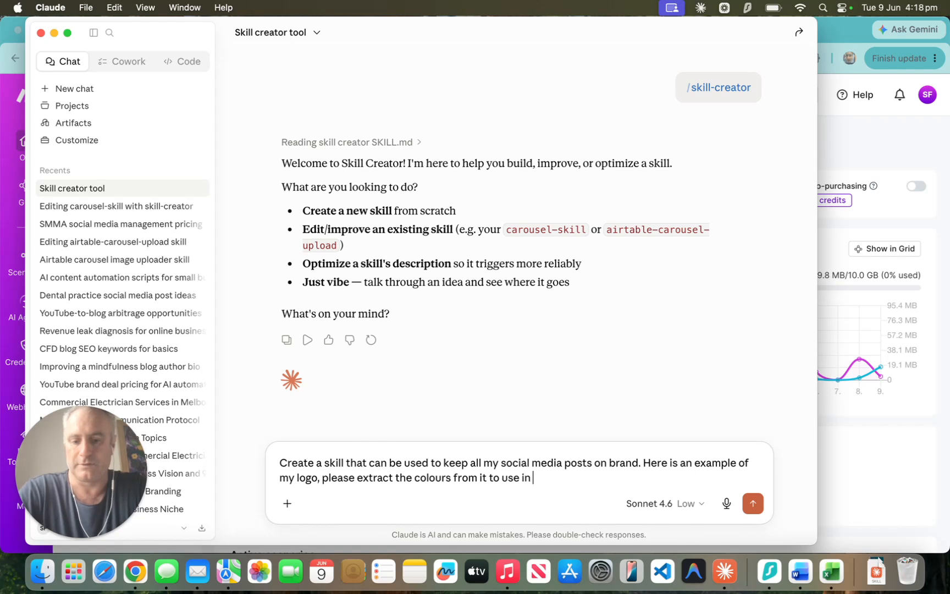
pyautogui.write('all style')
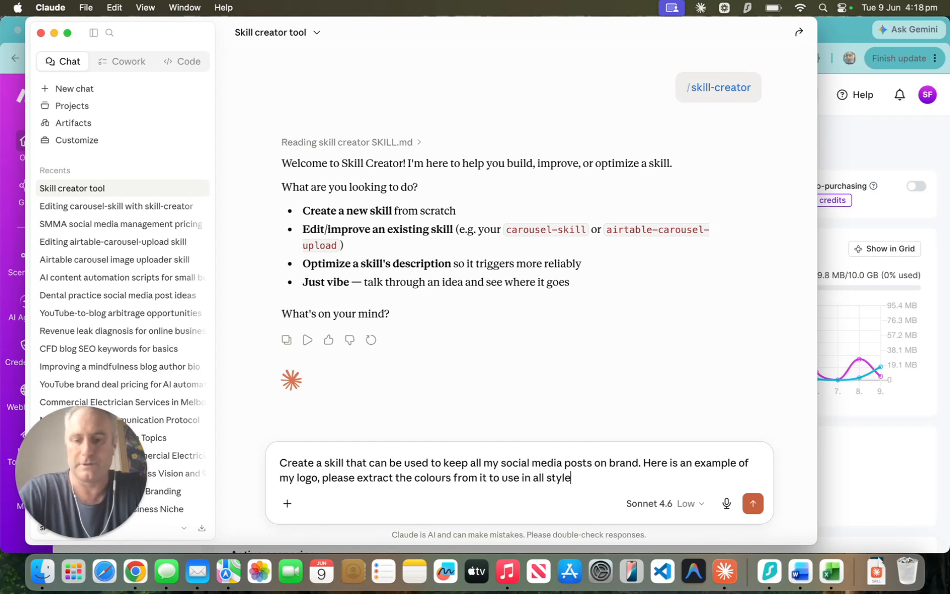
# Step: Complete the message with "and ask me other questions to define my brand guide."
pyautogui.write('s and as')
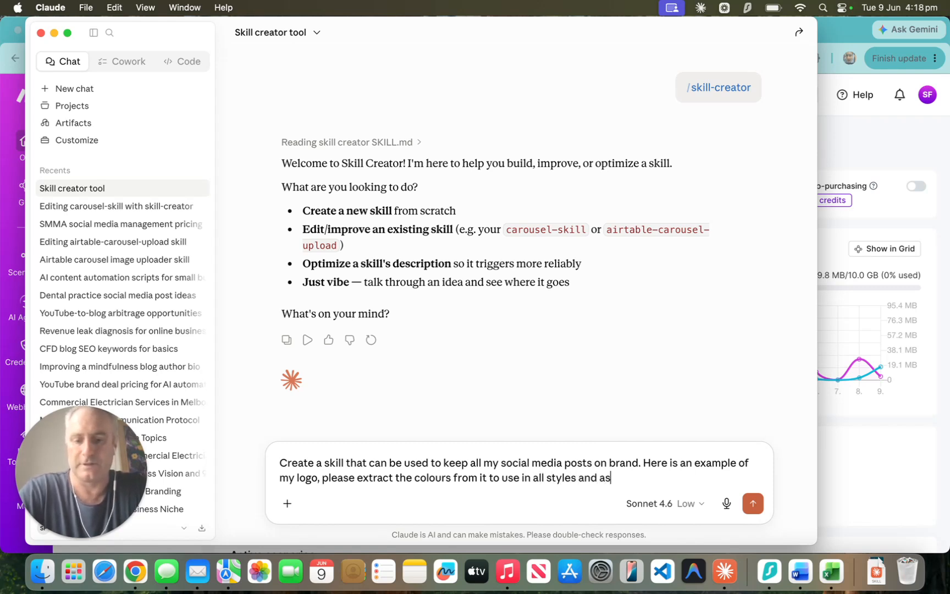
pyautogui.write('k me other')
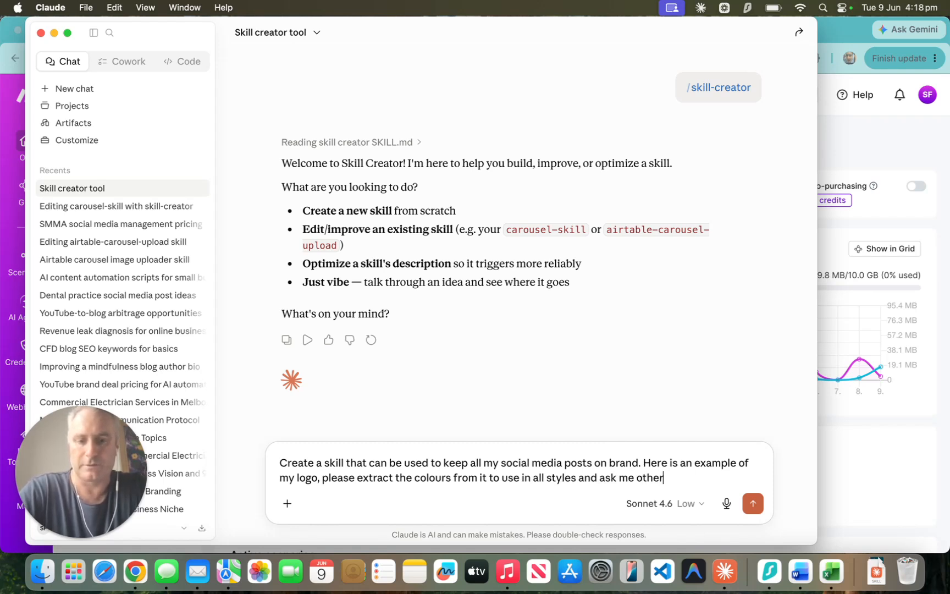
pyautogui.write(' questions to')
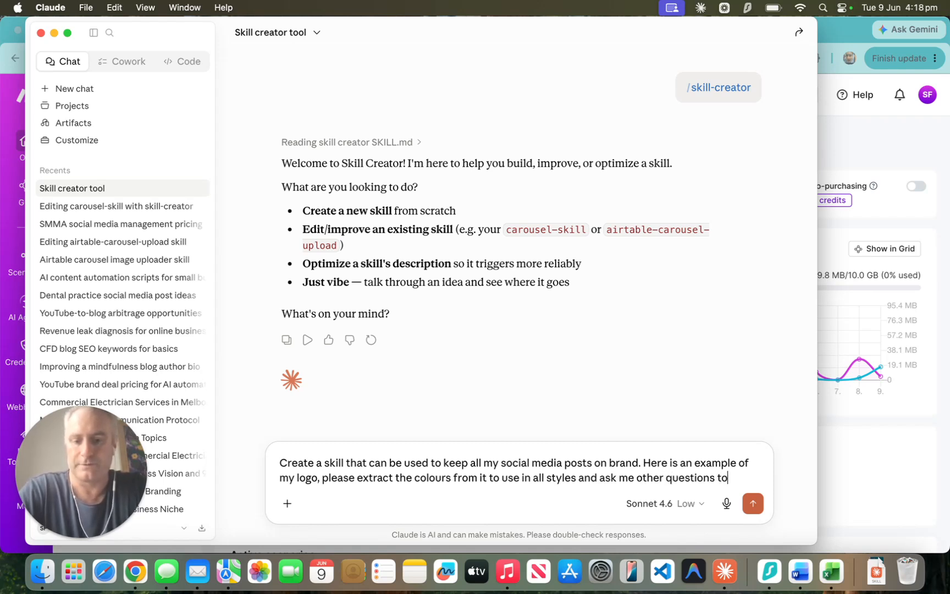
pyautogui.write(' defi')
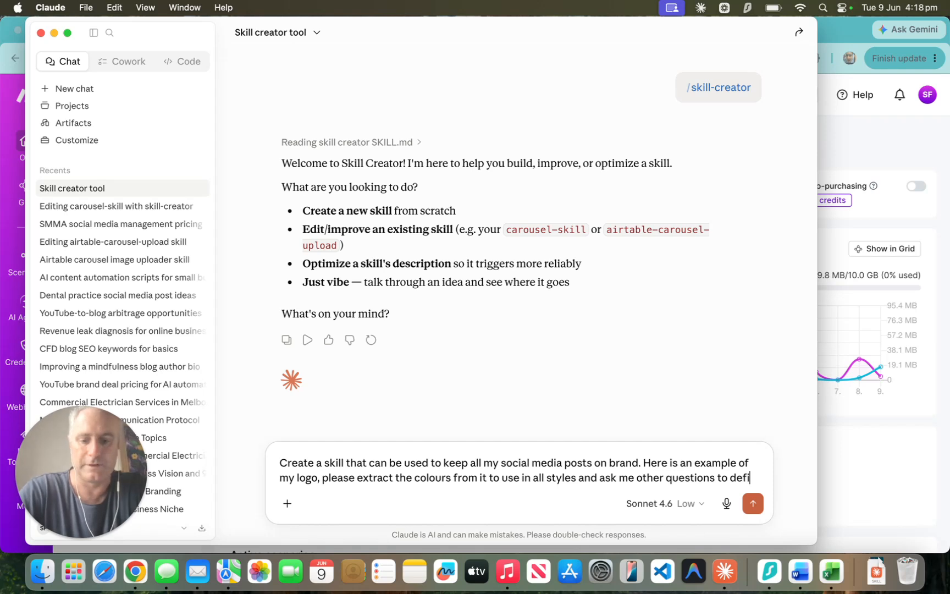
pyautogui.write('ne ')
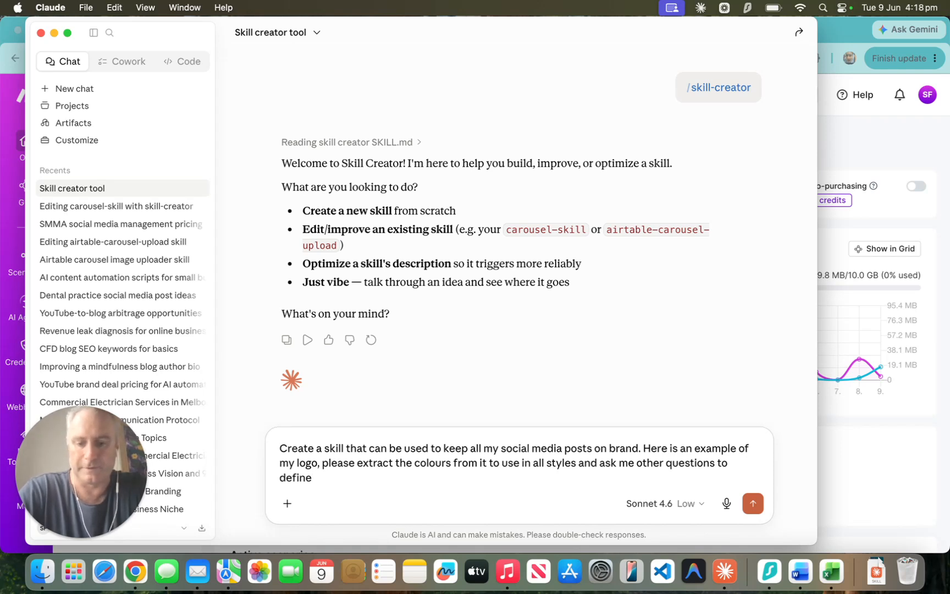
pyautogui.write('my brand guide.')
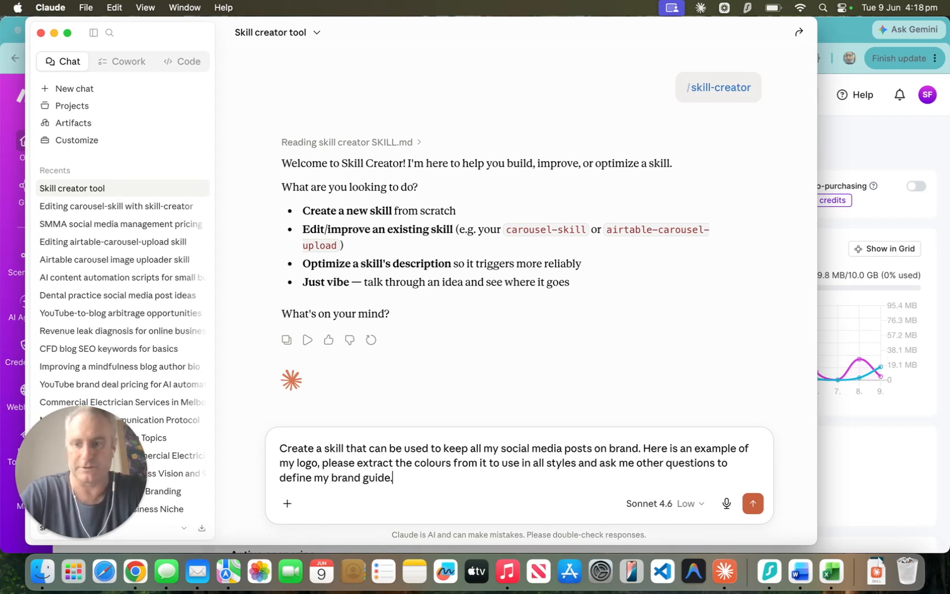
# Step: Attach the ThirstyIT logo image to the skill request and send the message
pyautogui.click(32, 201)
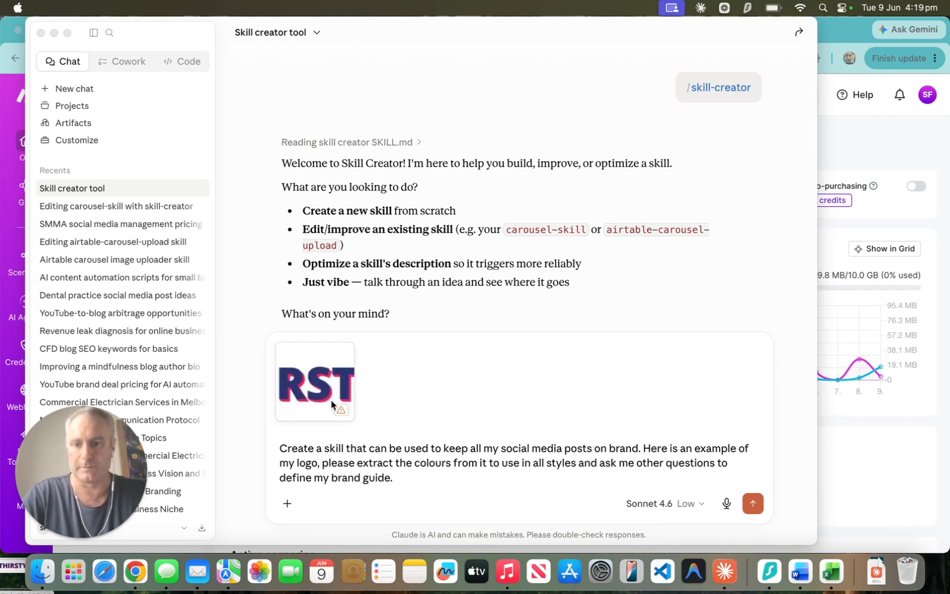
pyautogui.click(341, 413)
pyautogui.moveTo(341, 411)
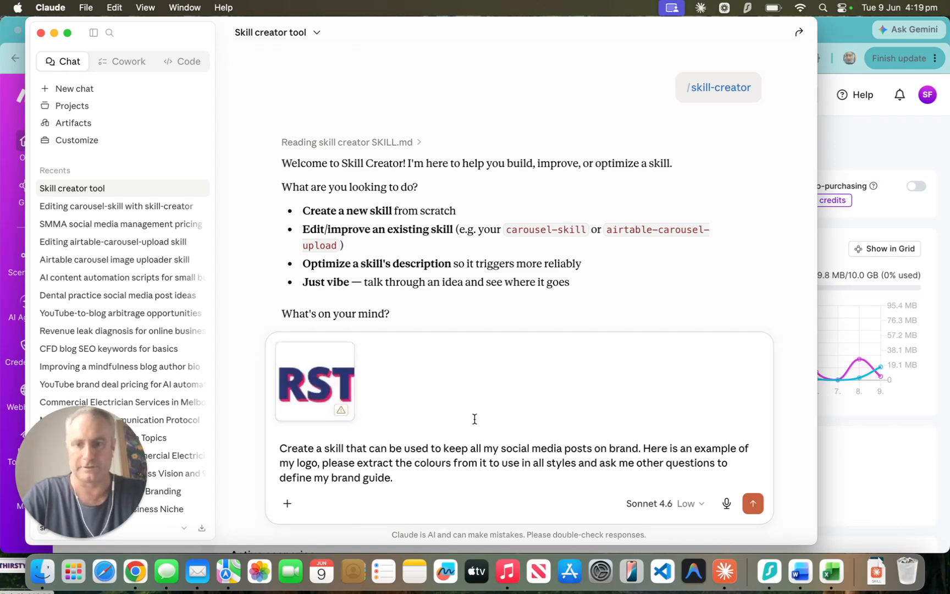
pyautogui.click(753, 503)
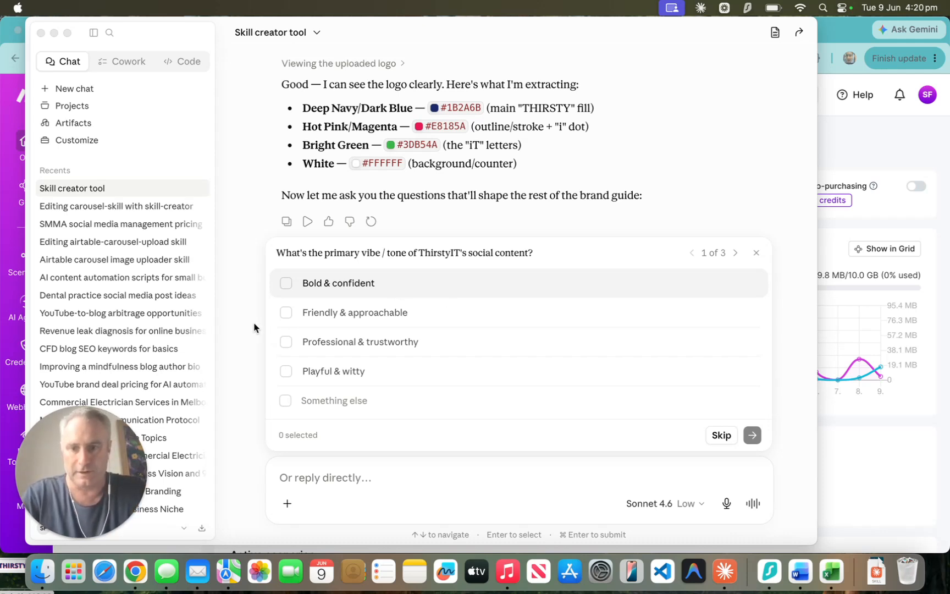
# Step: Answer the brand questions with Professional & trustworthy as the tone and Small business owners as the main audience
pyautogui.click(287, 342)
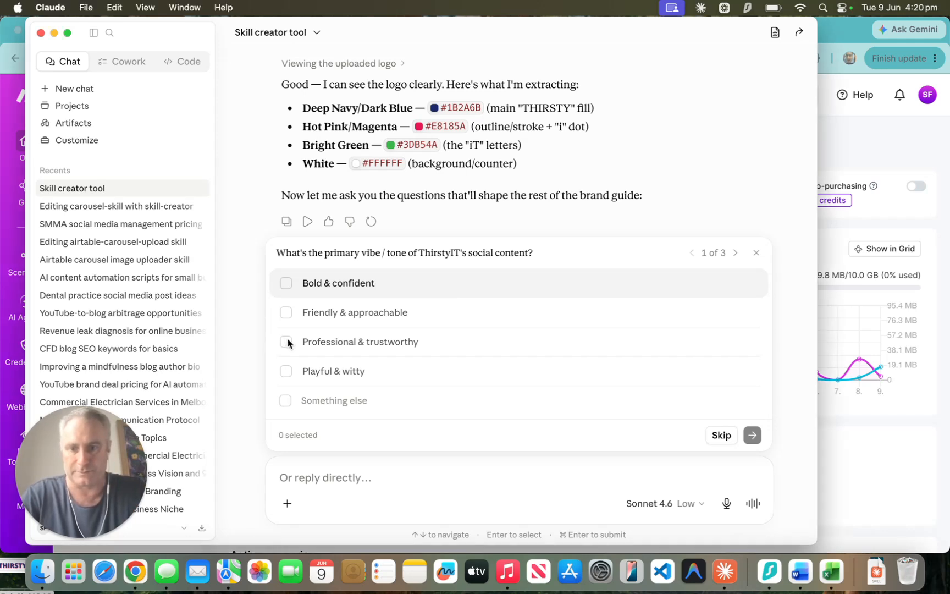
pyautogui.click(287, 342)
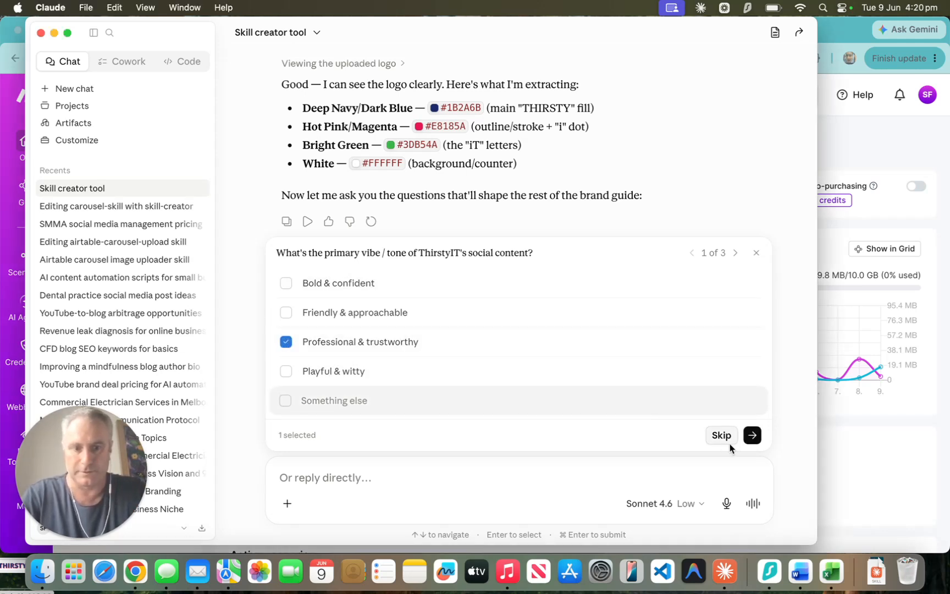
pyautogui.click(752, 436)
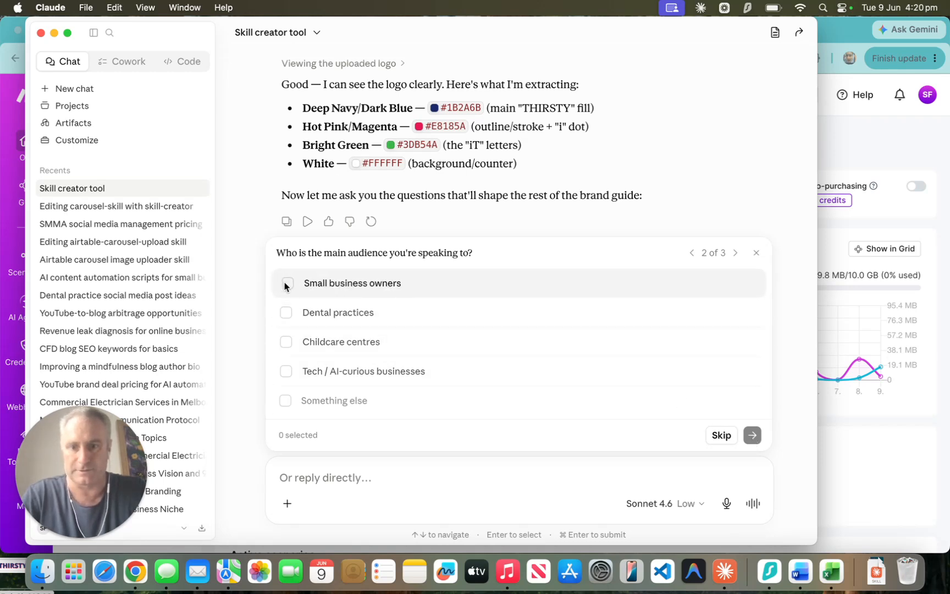
pyautogui.click(286, 284)
pyautogui.click(752, 436)
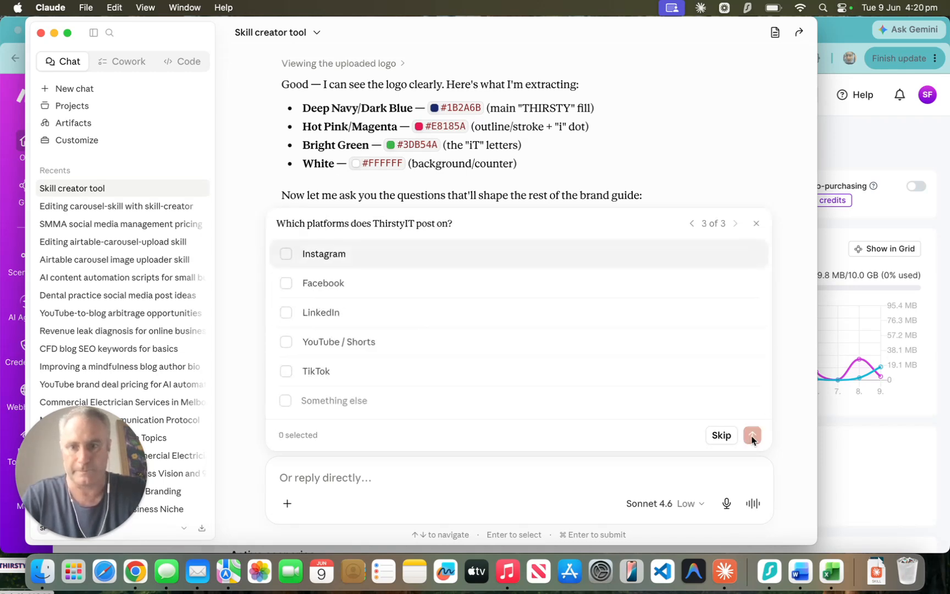
# Step: Choose Instagram, Facebook, YouTube / Shorts and LinkedIn as the posting platforms and submit the first round of answers
pyautogui.click(284, 255)
pyautogui.click(286, 283)
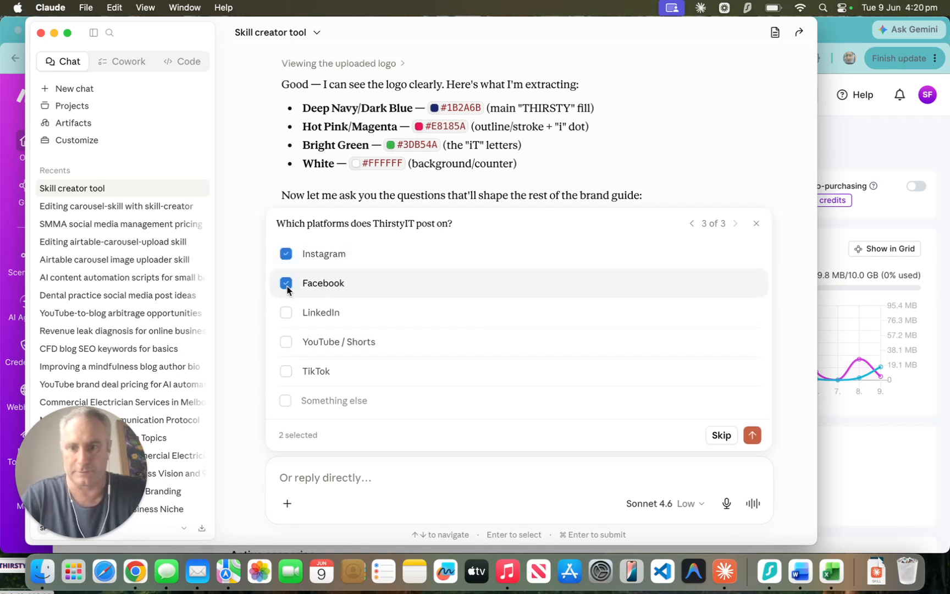
pyautogui.click(287, 342)
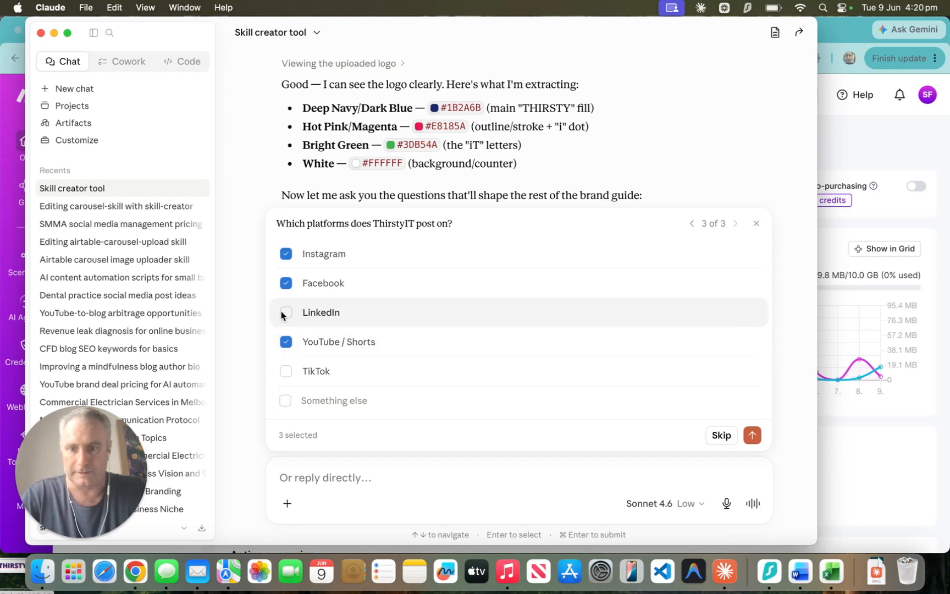
pyautogui.click(285, 312)
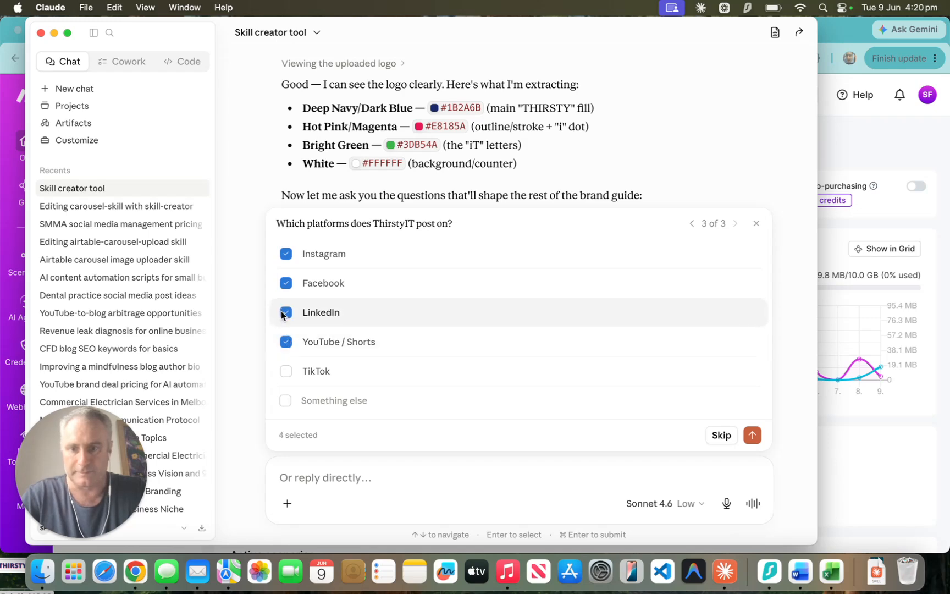
pyautogui.click(751, 436)
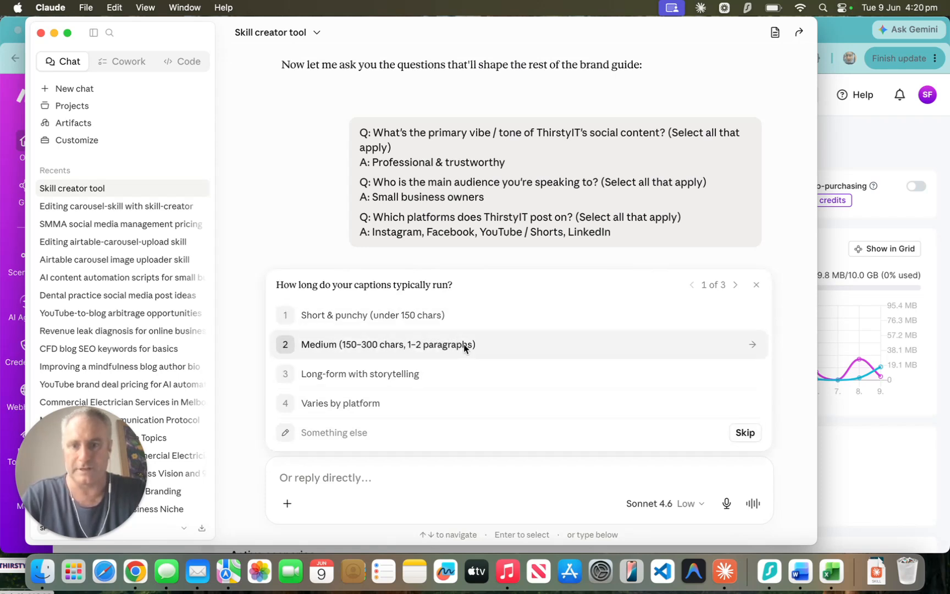
# Step: Answer the writing-style questions with medium captions (150–300 chars, 1–2 paragraphs), always ending with a CTA, and moderate emoji use
pyautogui.click(463, 344)
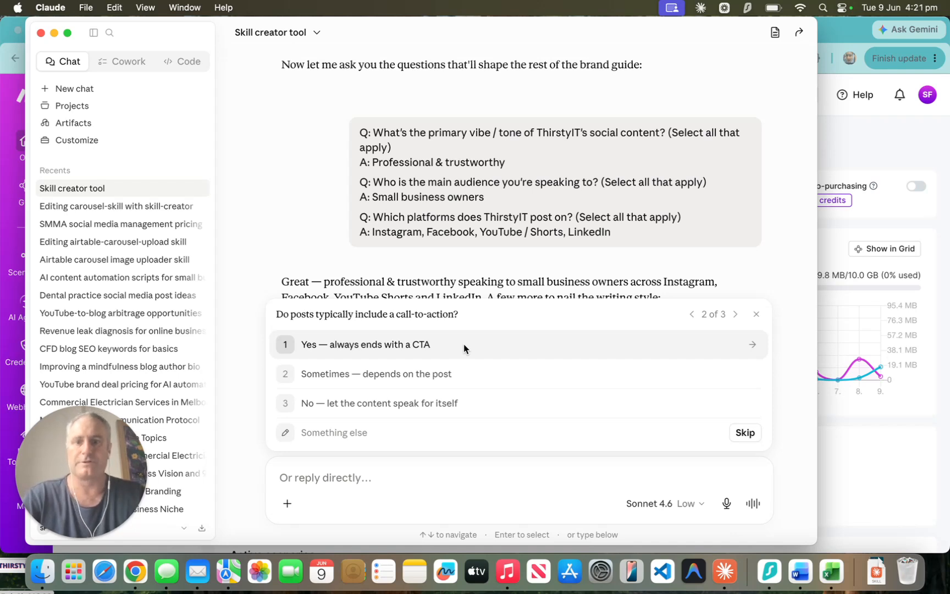
pyautogui.click(463, 344)
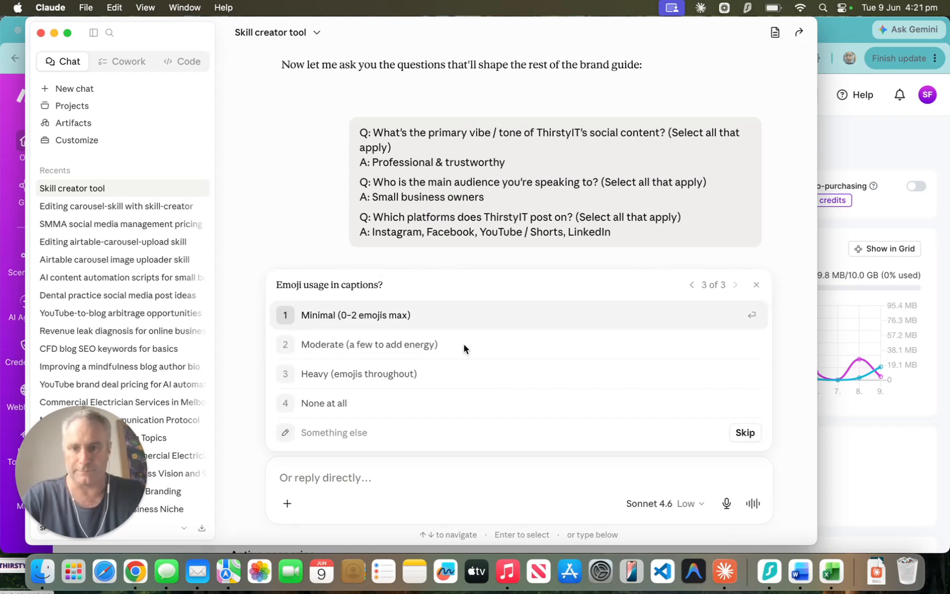
pyautogui.click(463, 346)
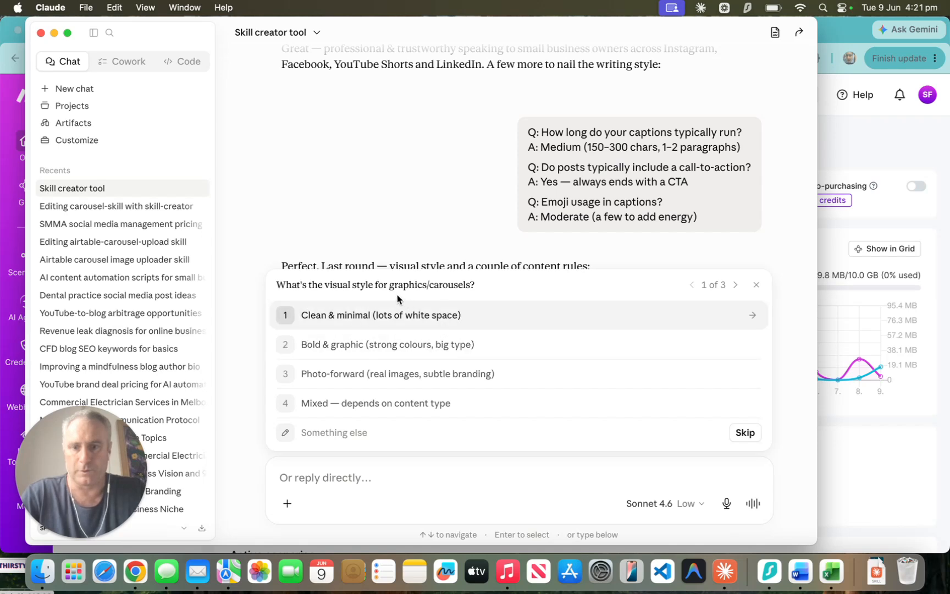
# Step: Answer the last round with Bold & graphic visuals, captions written as "you", and "No — keep it general" for off-limits topics
pyautogui.click(391, 344)
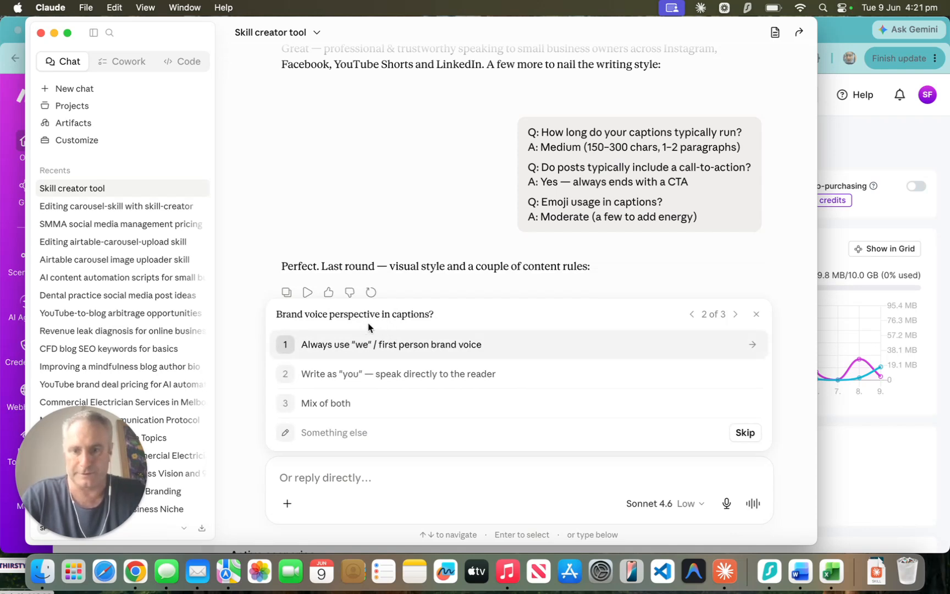
pyautogui.click(389, 379)
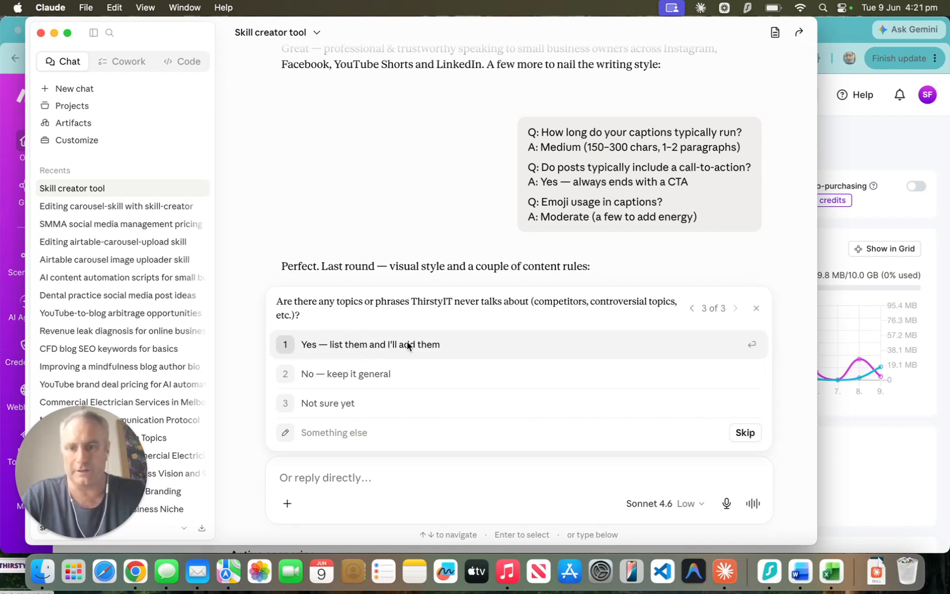
pyautogui.click(572, 382)
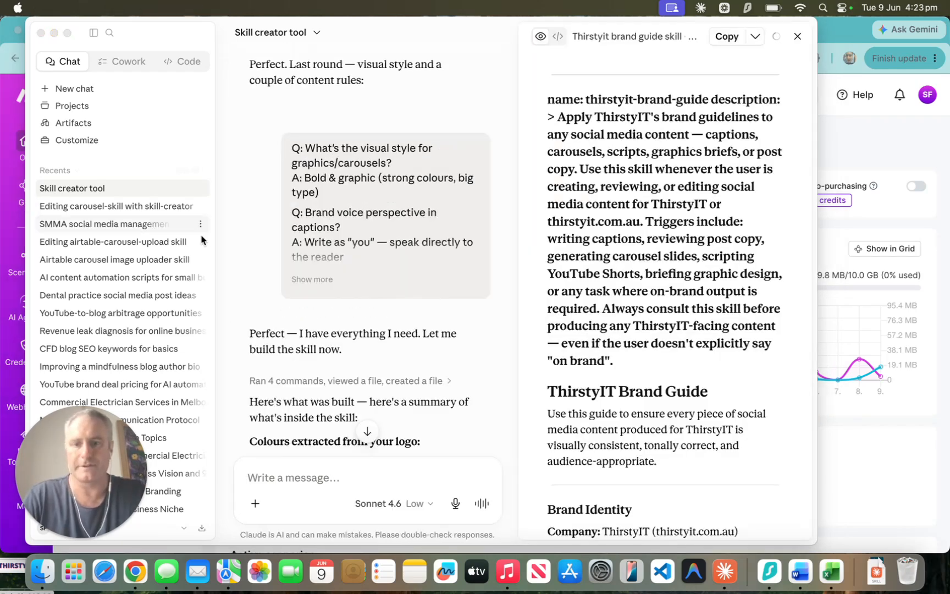
# Step: Review the generated brand guide skill's description, colour usage rules, visual style and tone of voice sections
pyautogui.scroll(-10, 734, 323)
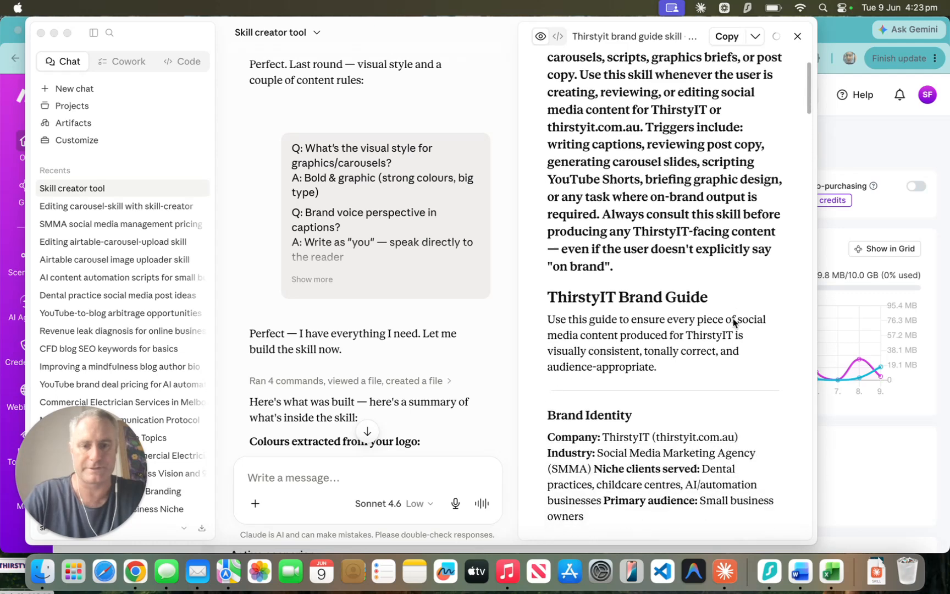
pyautogui.scroll(-10, 733, 323)
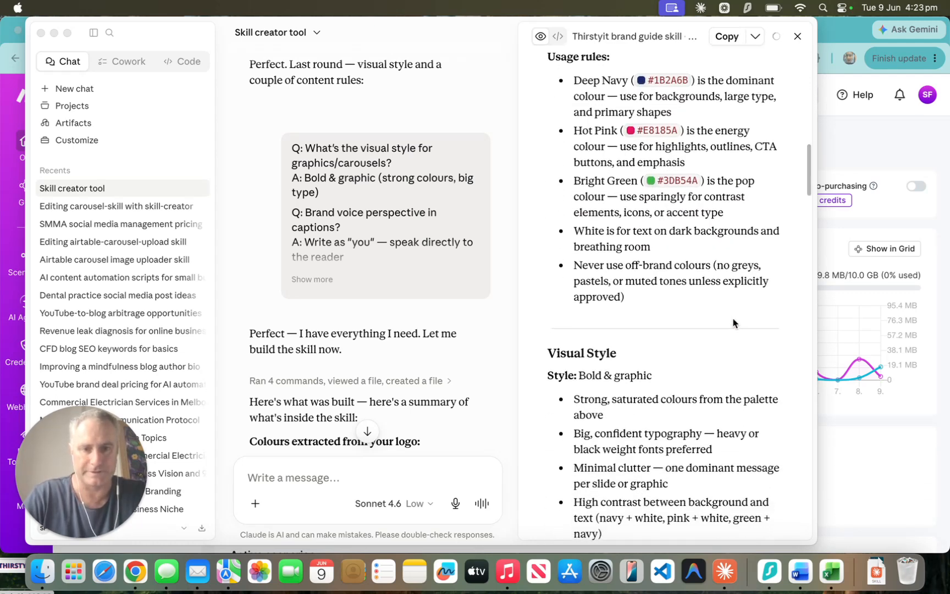
pyautogui.scroll(-8, 734, 323)
pyautogui.scroll(-5, 734, 322)
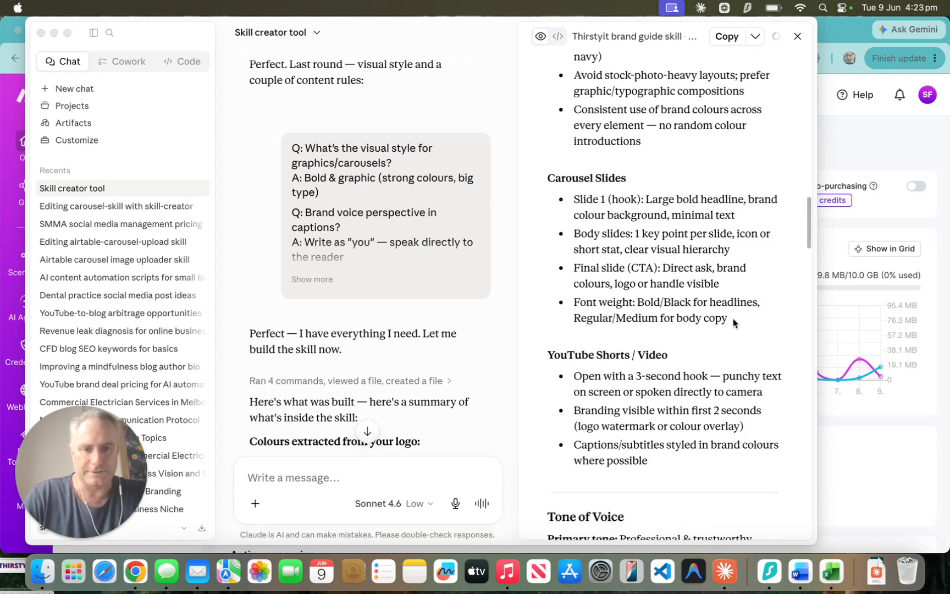
pyautogui.scroll(-6, 733, 322)
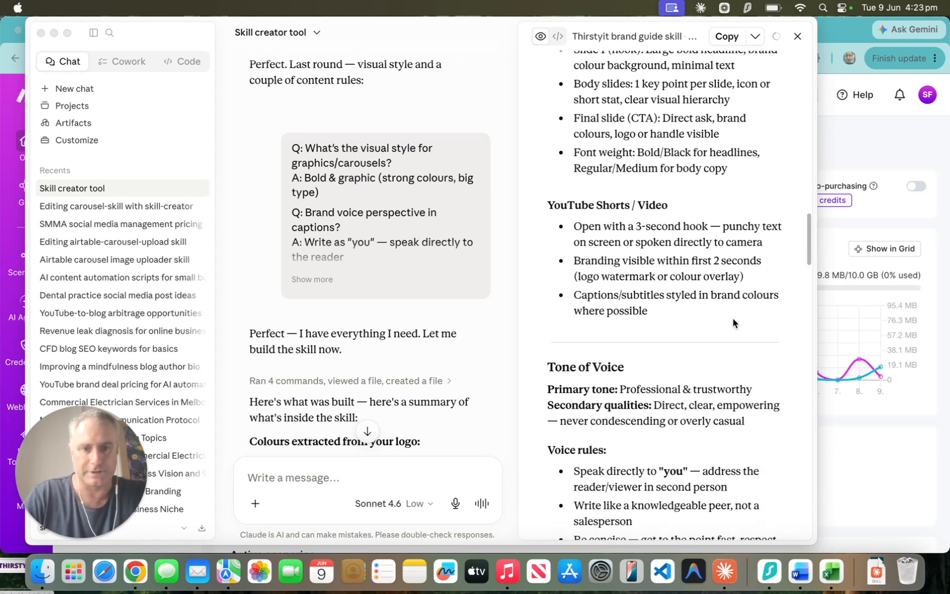
pyautogui.scroll(-8, 733, 322)
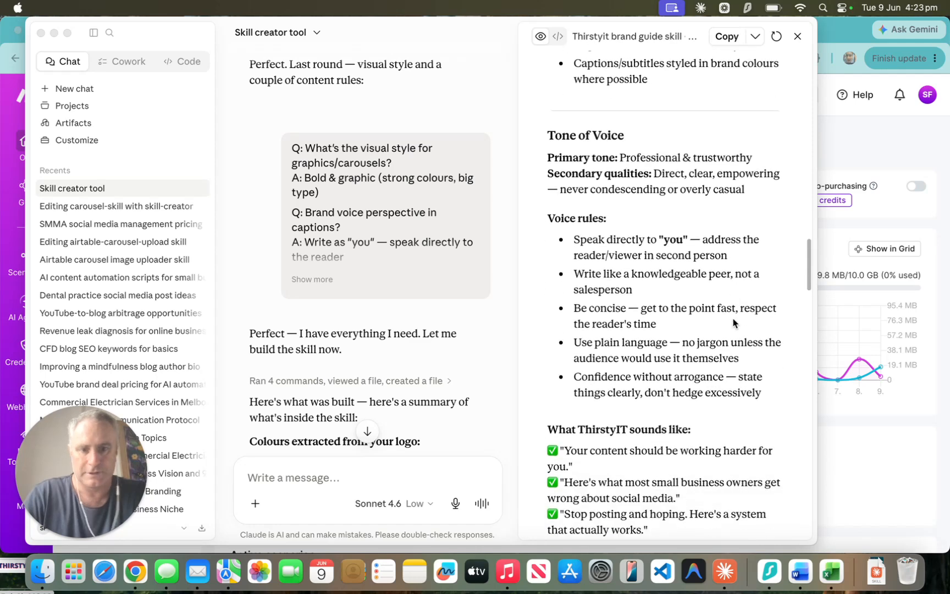
pyautogui.scroll(-5, 733, 323)
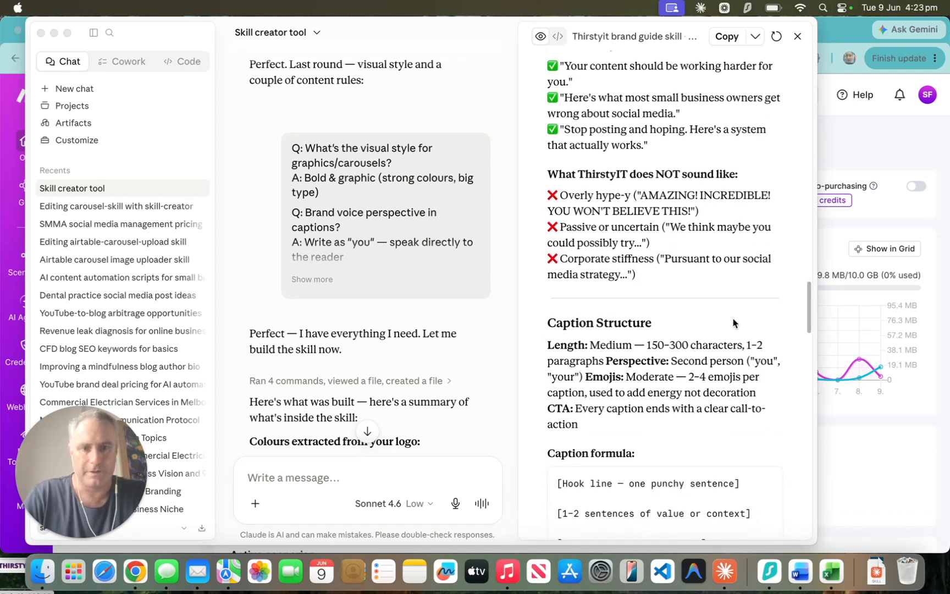
pyautogui.scroll(4, 733, 323)
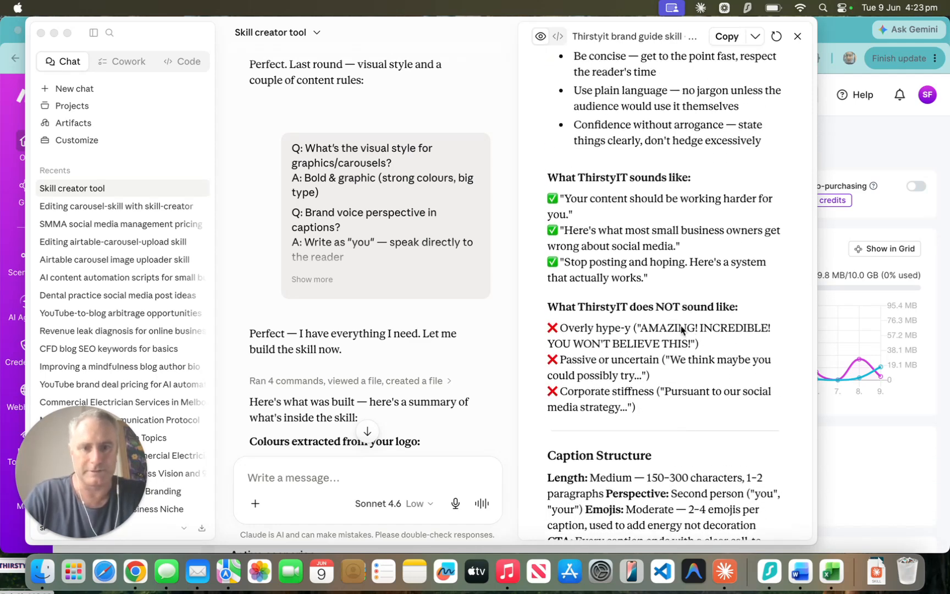
pyautogui.scroll(-5, 655, 356)
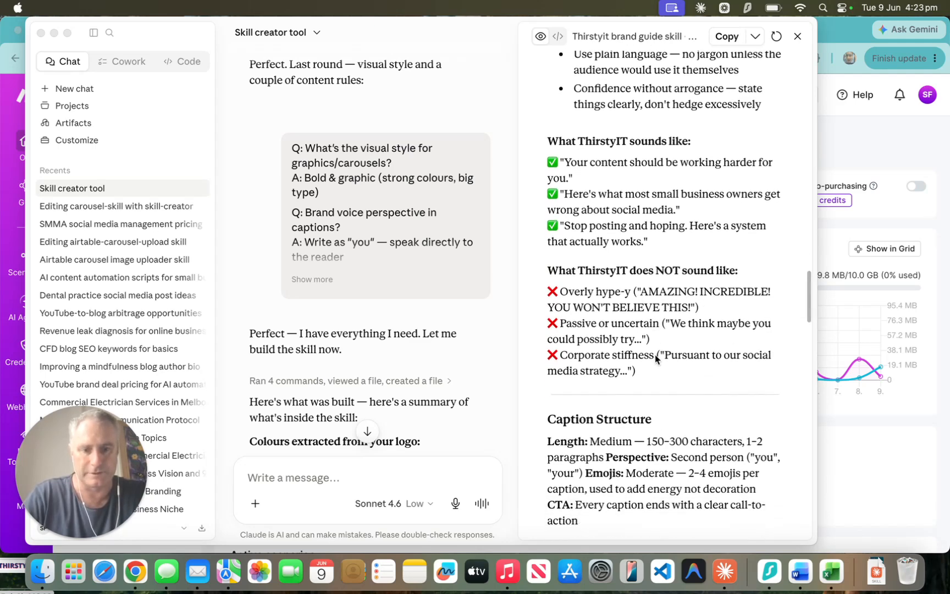
# Step: Review the brand guide skill's caption structure, platform-specific notes, content themes, logo usage and quick checklist
pyautogui.scroll(-8, 655, 358)
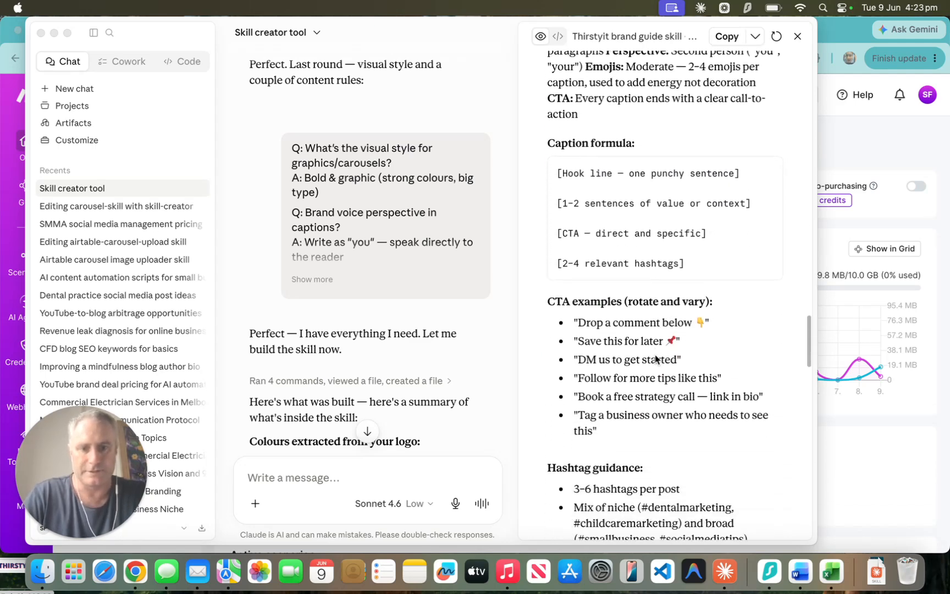
pyautogui.scroll(-10, 655, 359)
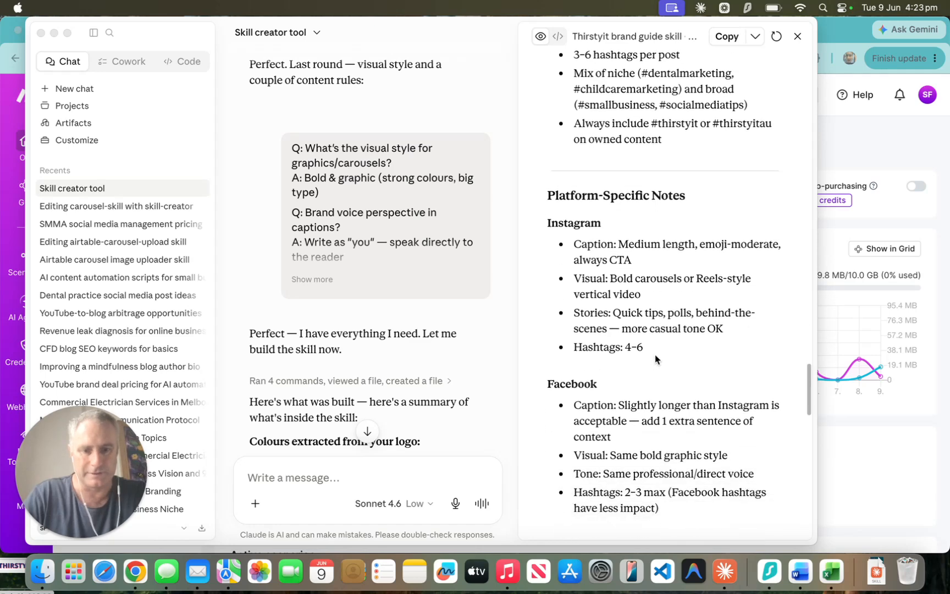
pyautogui.scroll(-10, 655, 359)
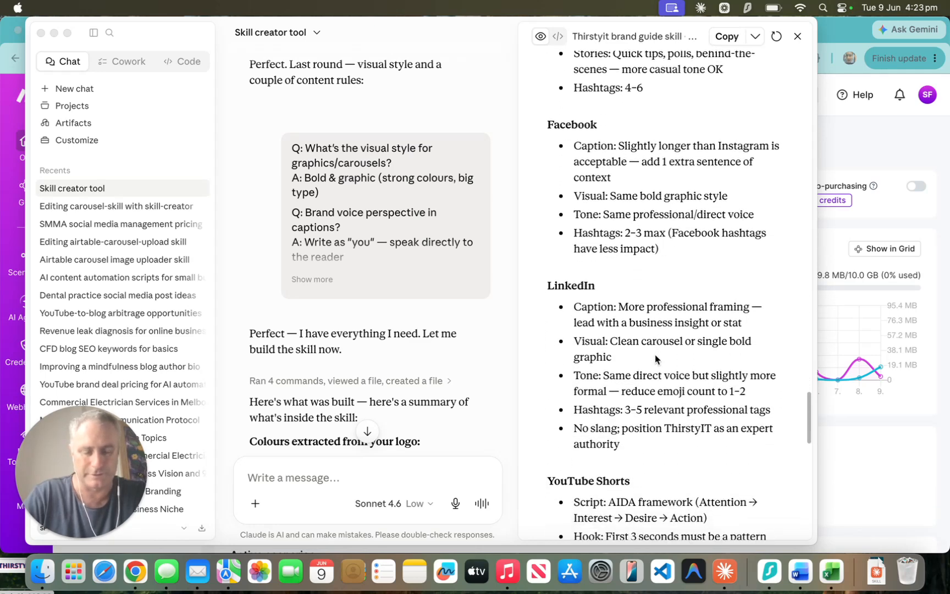
pyautogui.scroll(-4, 656, 358)
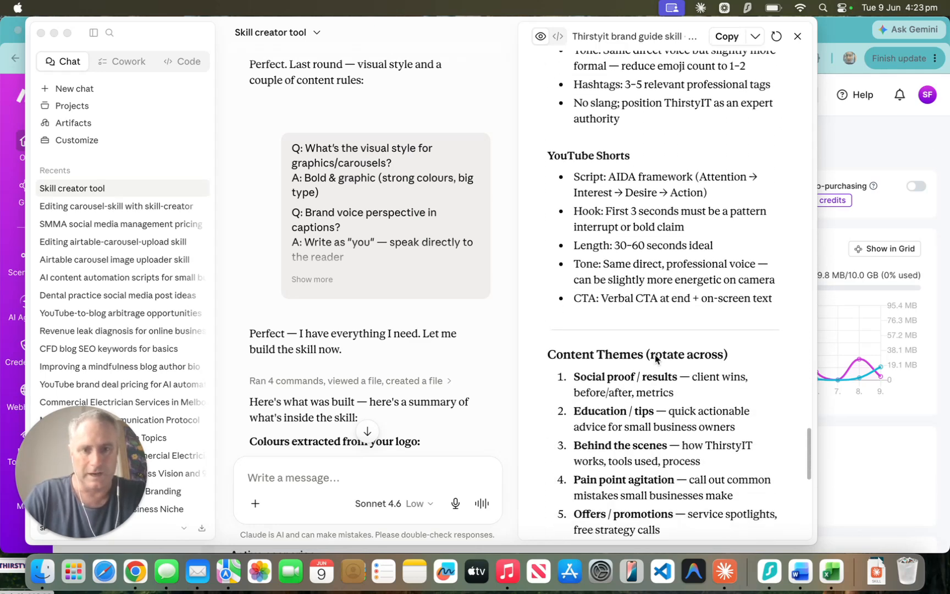
pyautogui.scroll(9, 647, 337)
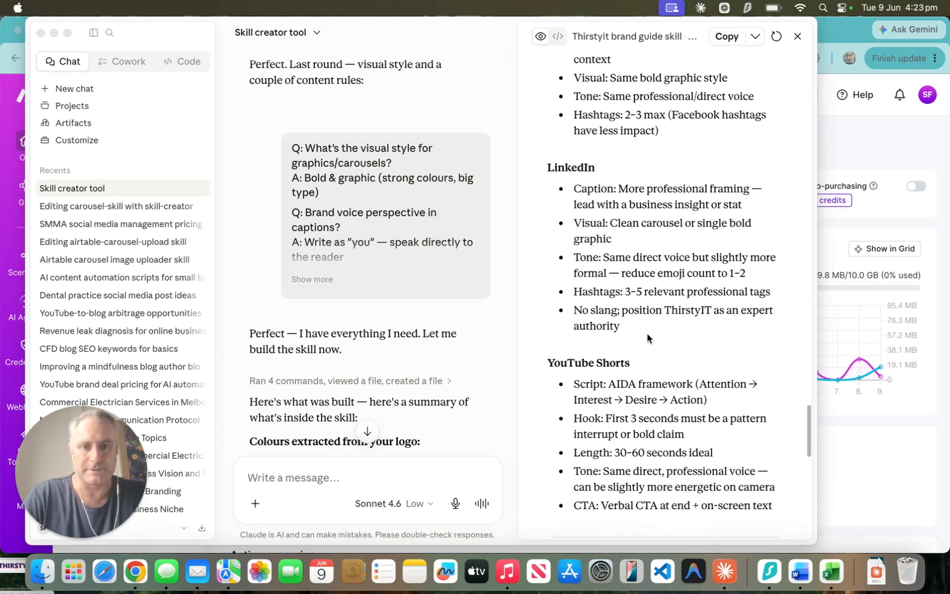
pyautogui.scroll(-5, 647, 337)
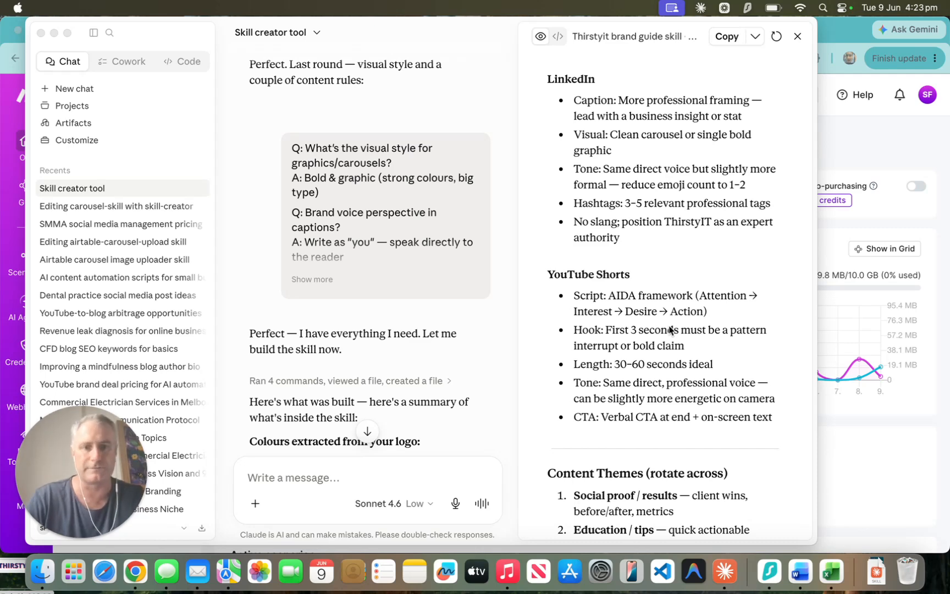
pyautogui.scroll(-10, 670, 329)
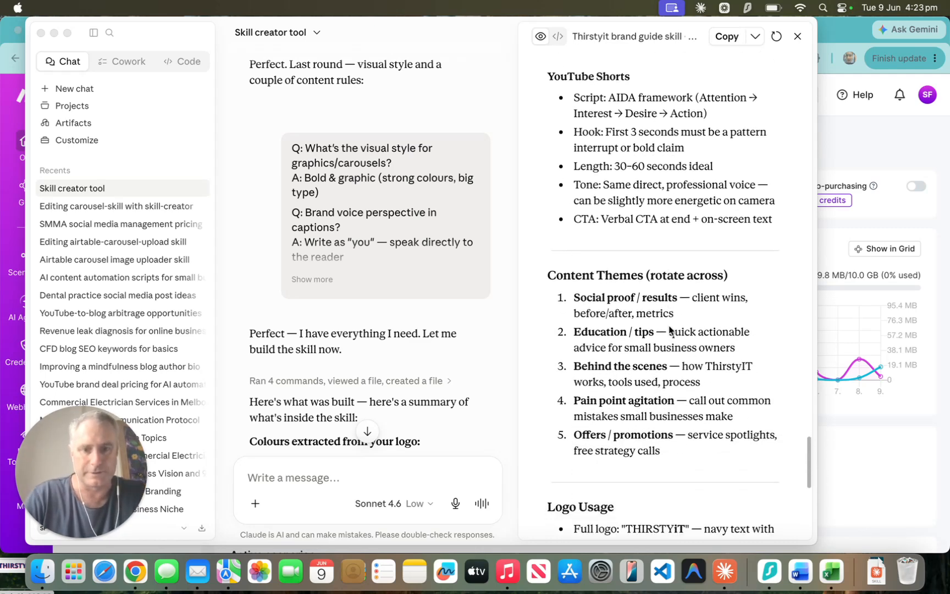
pyautogui.scroll(-5, 669, 329)
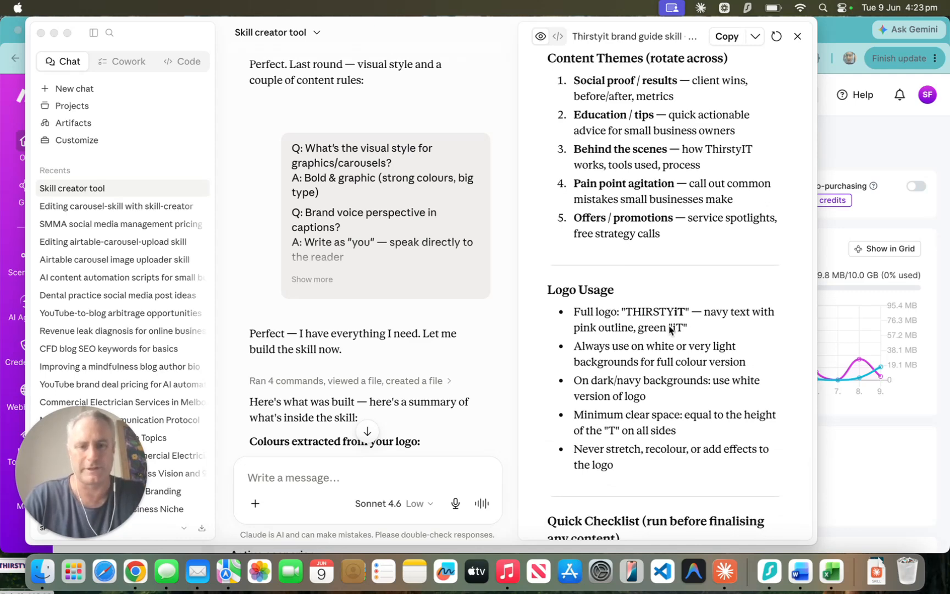
pyautogui.scroll(-5, 670, 329)
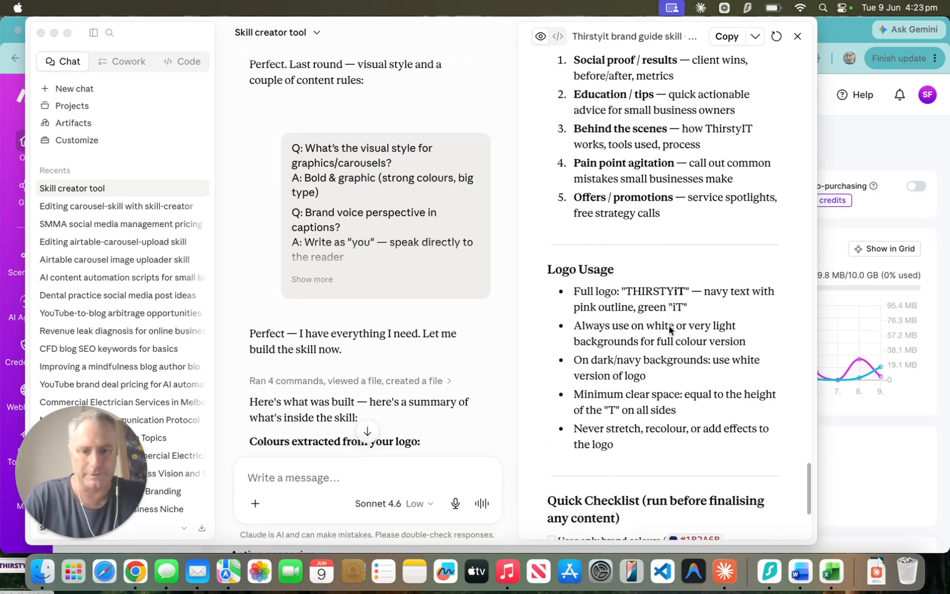
pyautogui.scroll(-2, 670, 329)
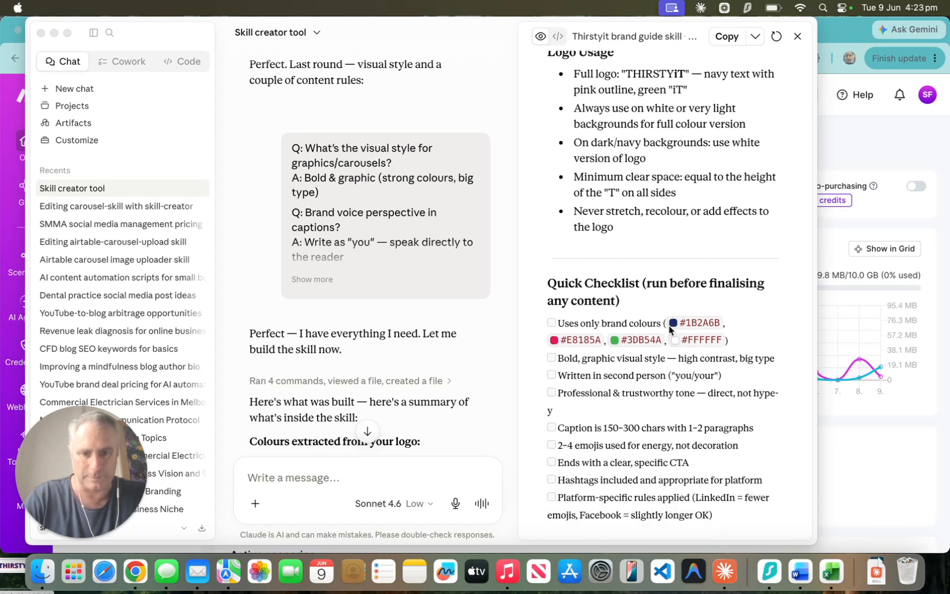
pyautogui.scroll(3, 669, 329)
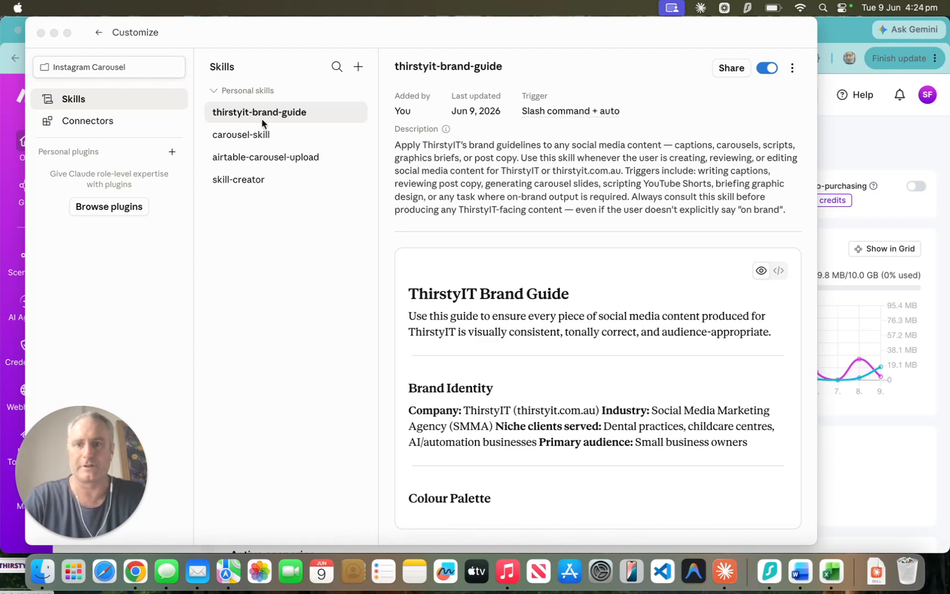
# Step: Leave the thirstyit-brand-guide skill page and return to the Carousel skill code session
pyautogui.click(99, 37)
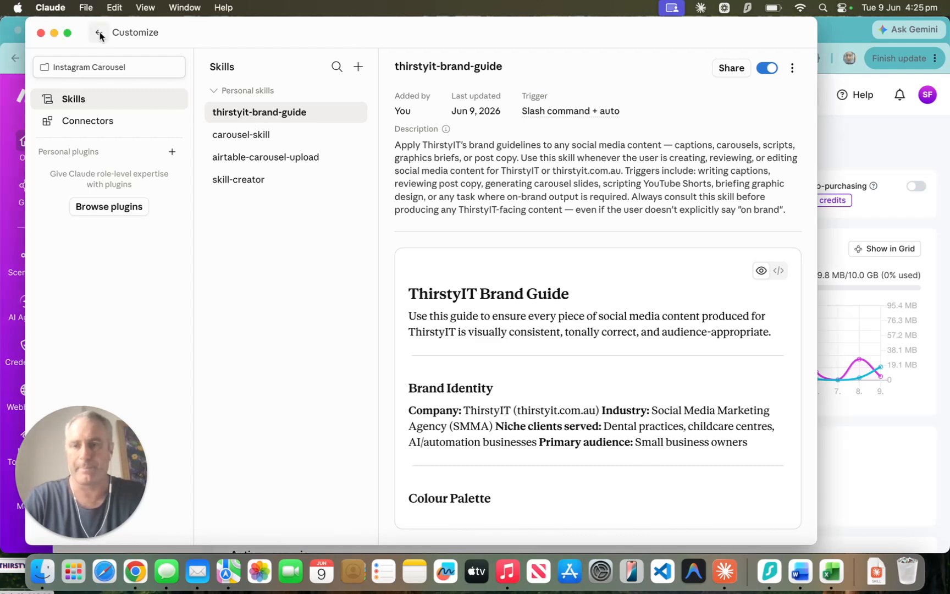
pyautogui.click(99, 34)
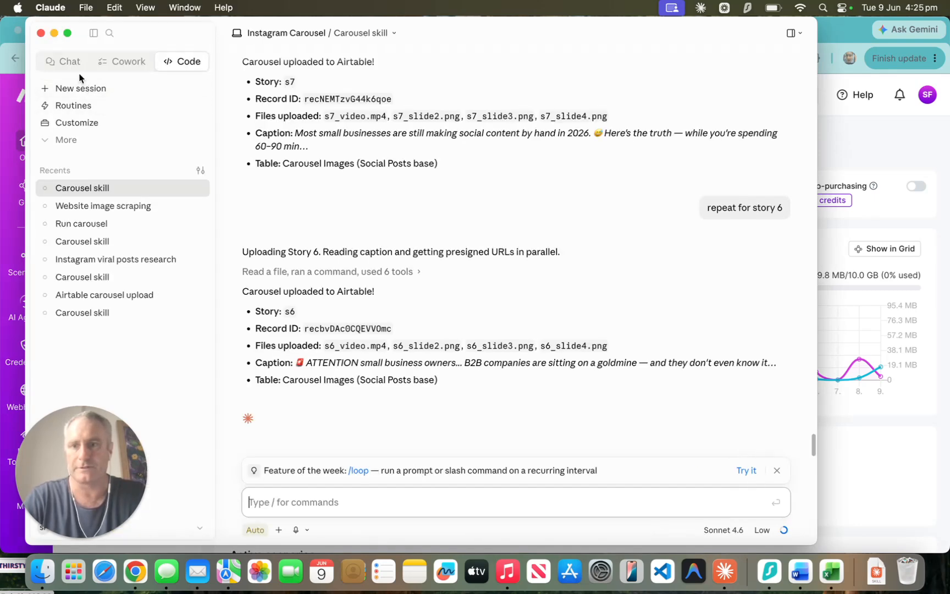
# Step: Return to the Skill creator tool chat and run the thirstyit-brand-guide skill there
pyautogui.click(75, 66)
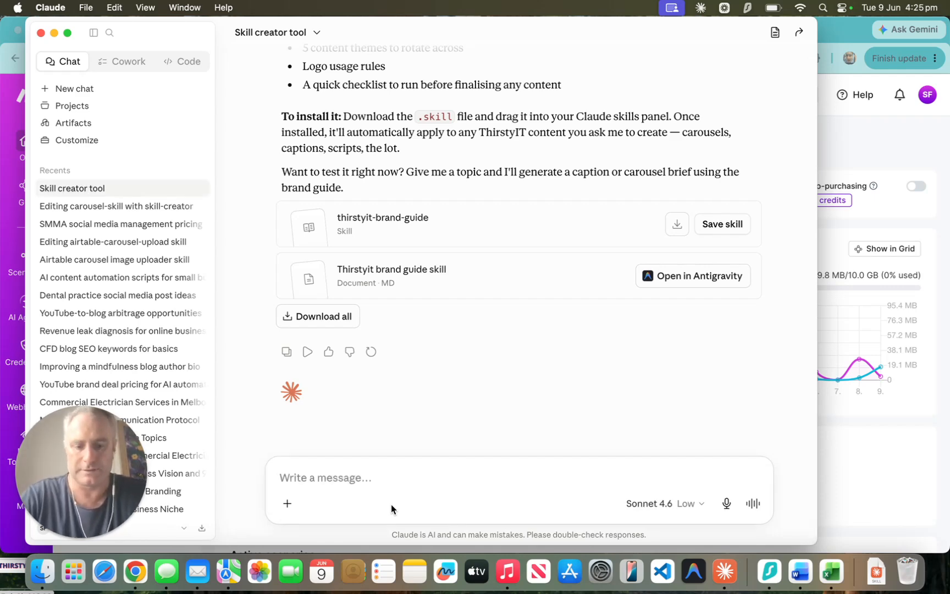
pyautogui.write('/thi')
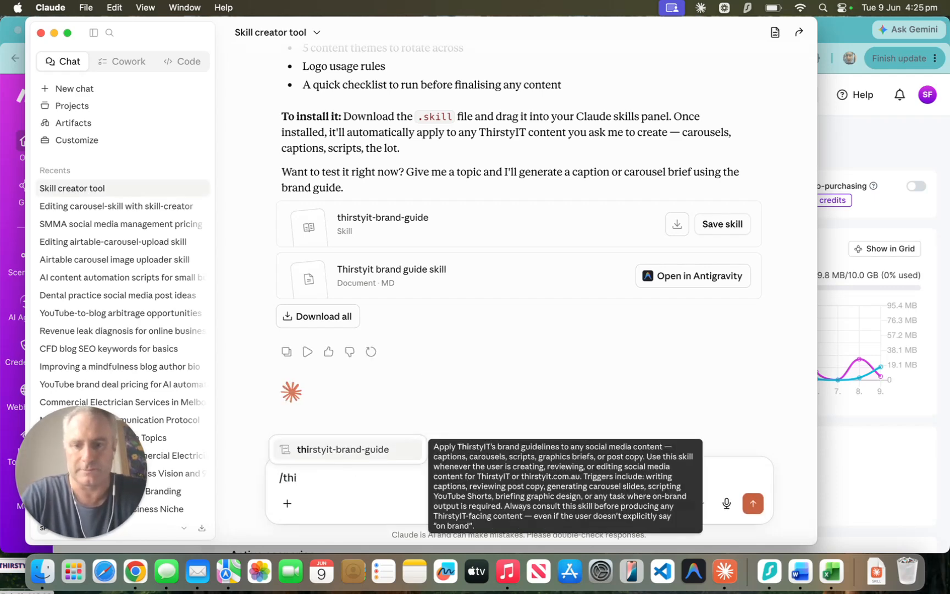
pyautogui.press('Return')
pyautogui.press('Return')
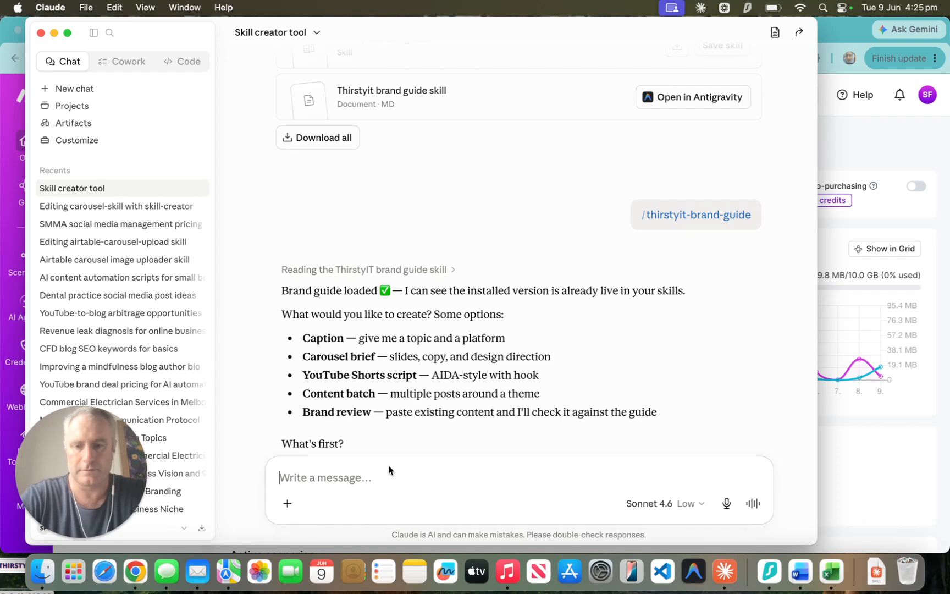
# Step: Write the prompt "create a carousel, about how automated AI content can save hours every week for small business owners on content creation without sacrificing quality."
pyautogui.write('create')
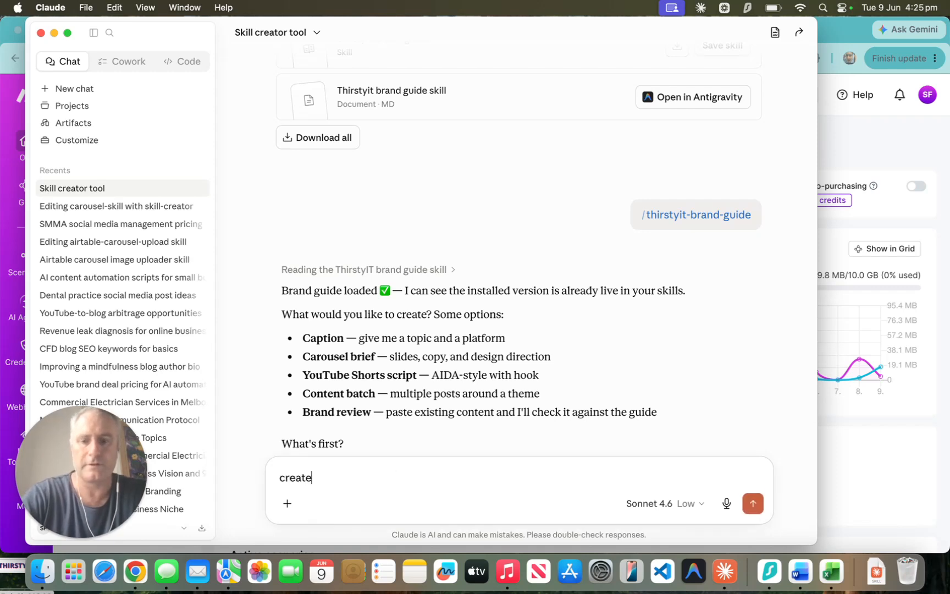
pyautogui.write(' a caro')
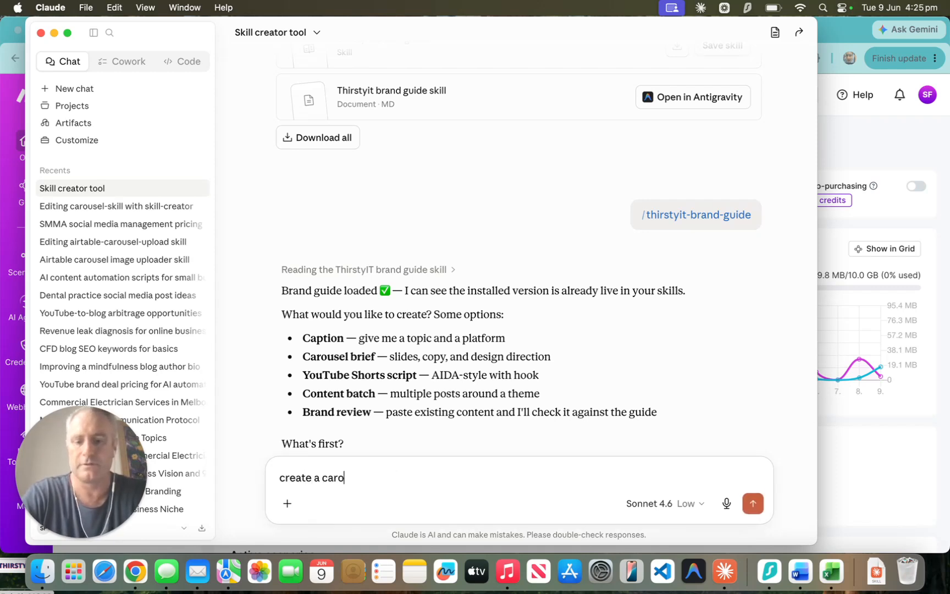
pyautogui.write('usel, ')
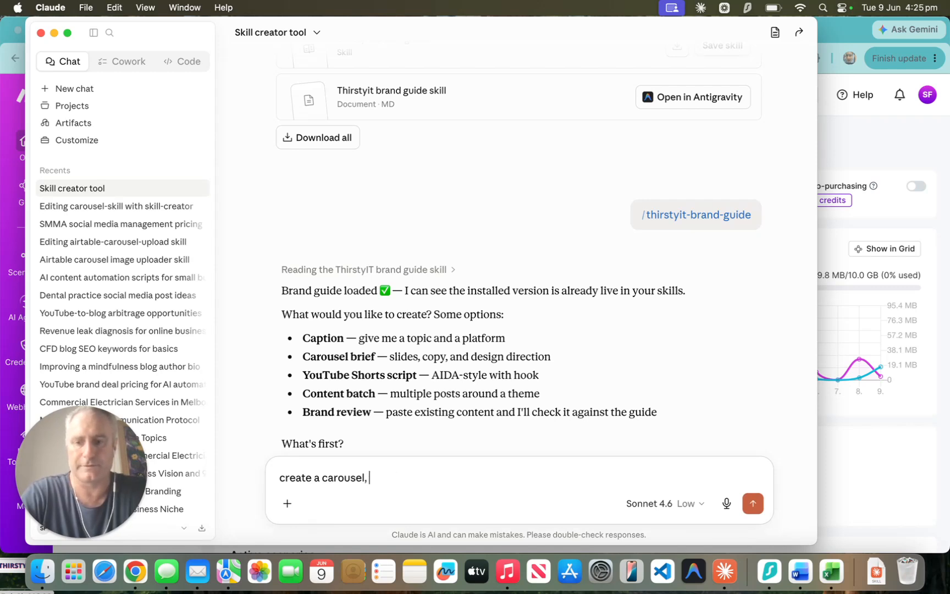
pyautogui.write('theabout')
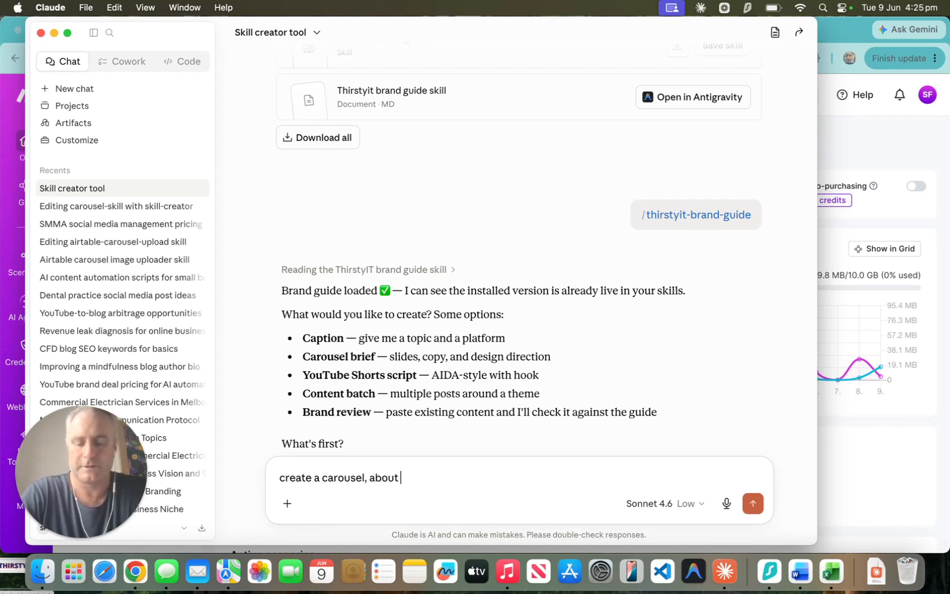
pyautogui.write(' how auto')
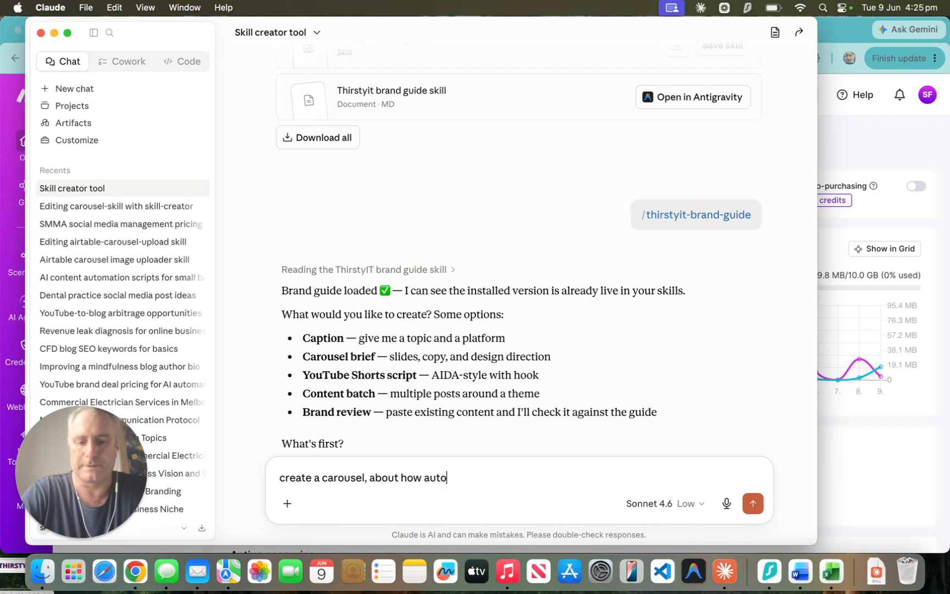
pyautogui.write('mated ')
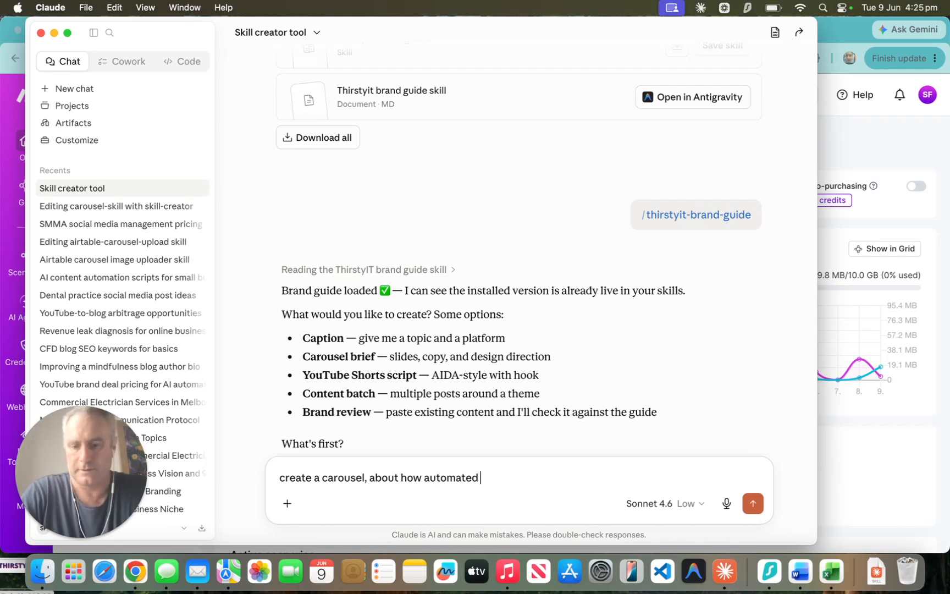
pyautogui.write('AI content ')
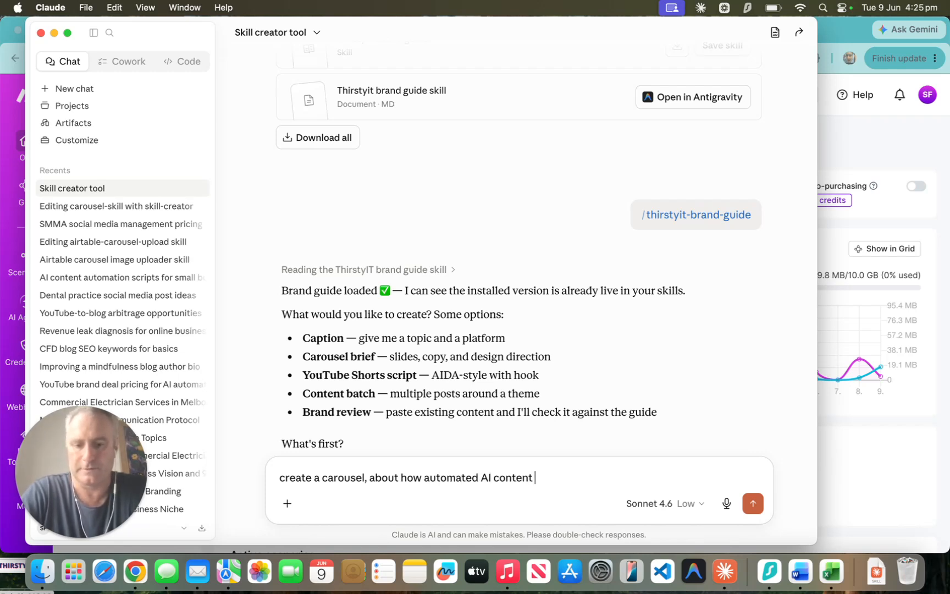
pyautogui.write('can sa')
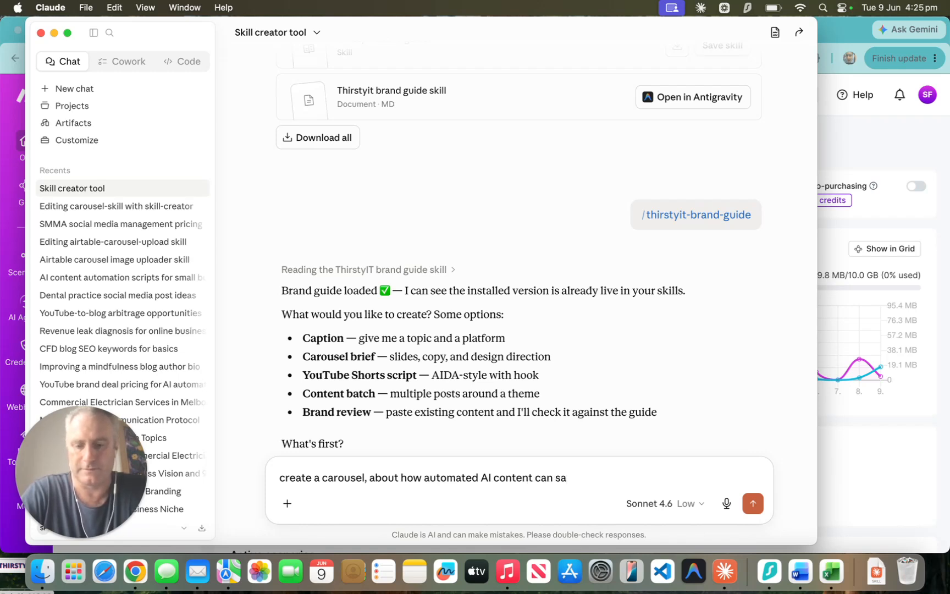
pyautogui.write('ve hours e')
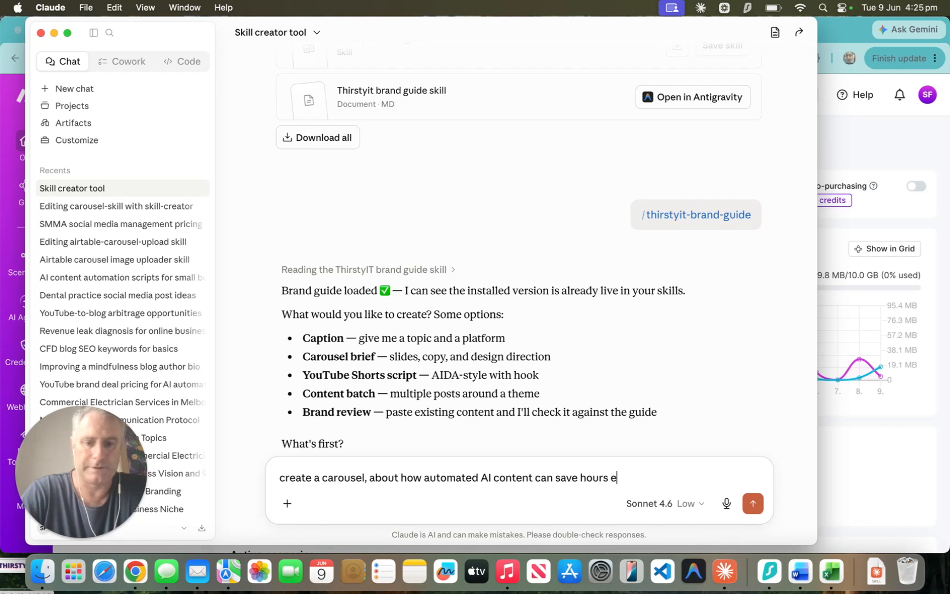
pyautogui.write('very week')
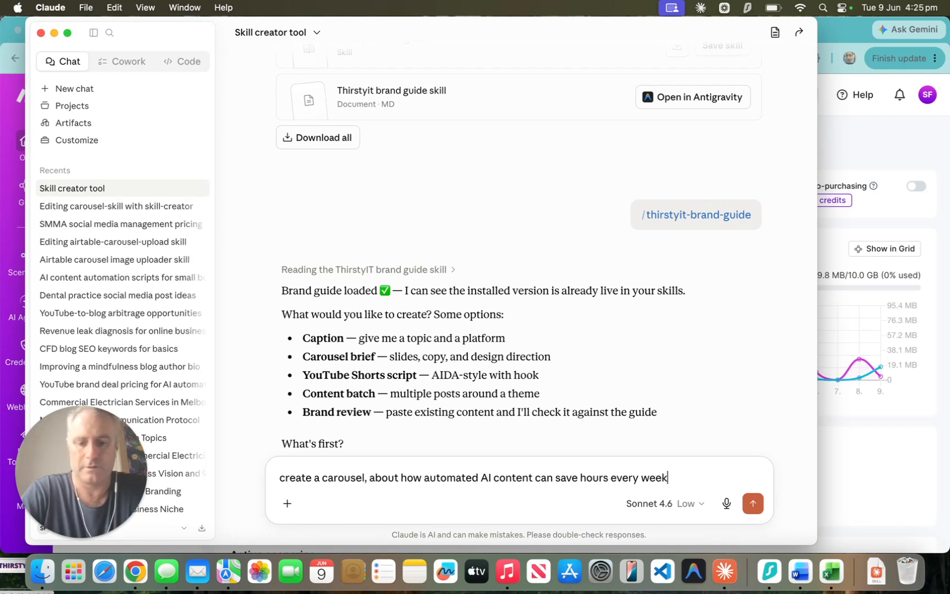
pyautogui.write(' for small')
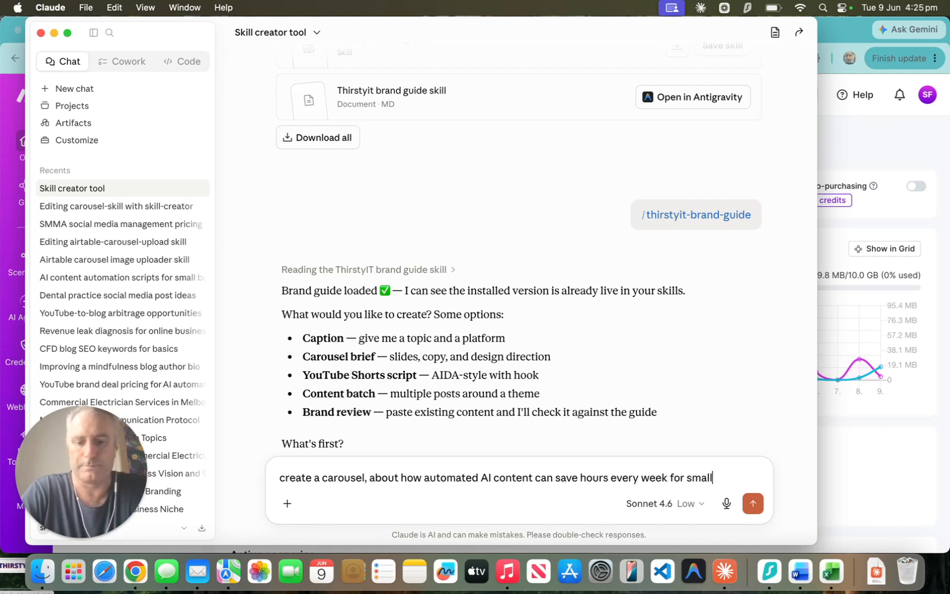
pyautogui.write(' business owners')
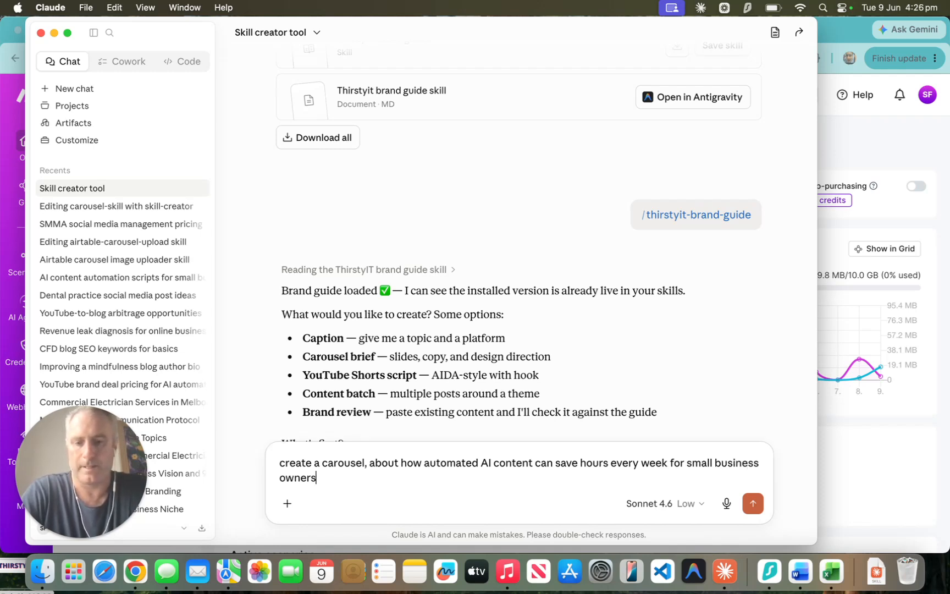
pyautogui.write(' on co')
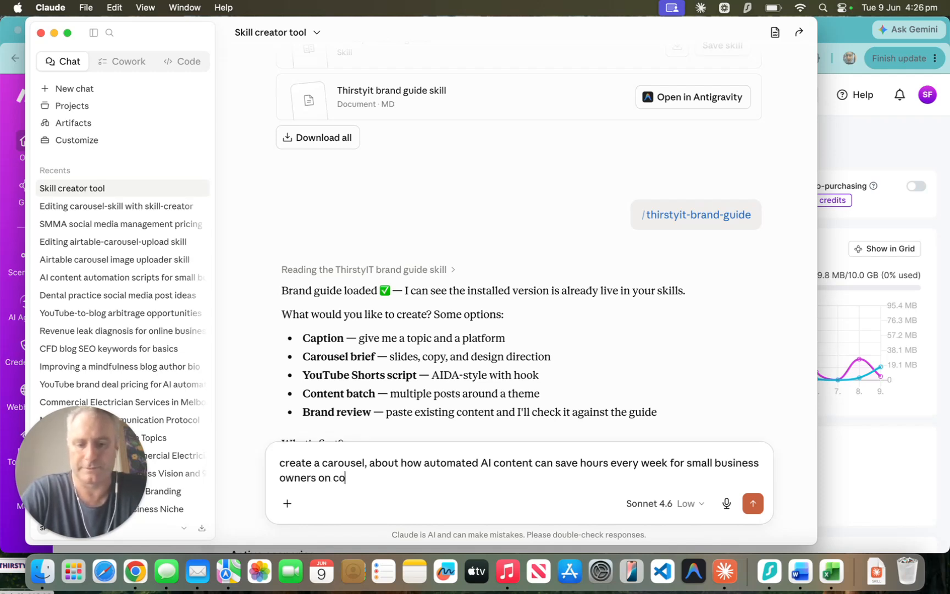
pyautogui.write('ntent crea')
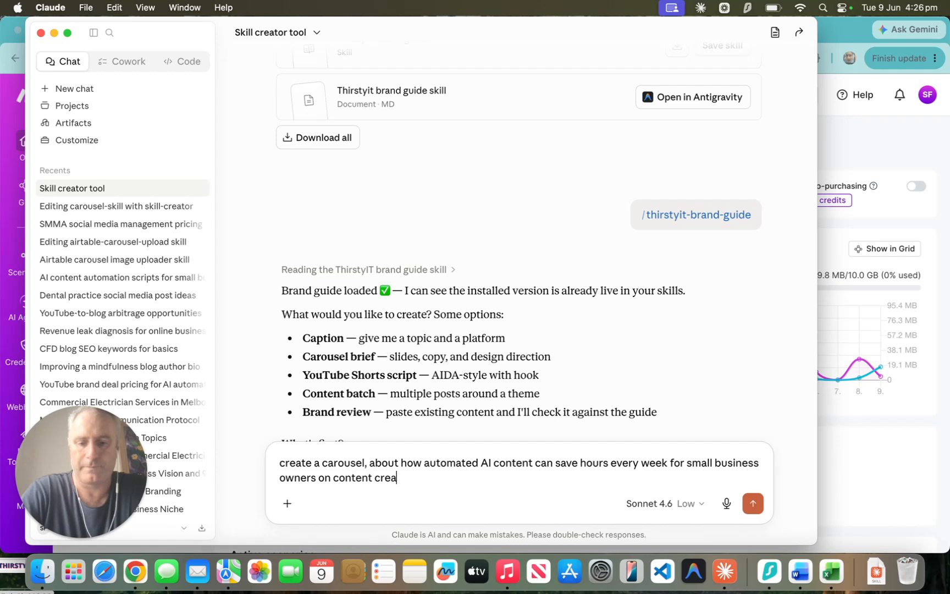
pyautogui.write('tion withou')
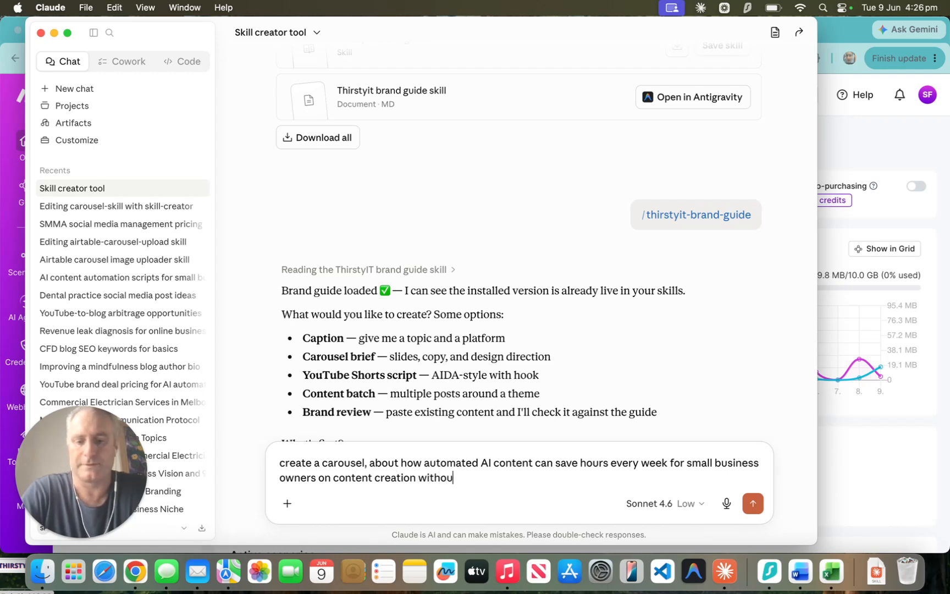
pyautogui.write('t sacrific')
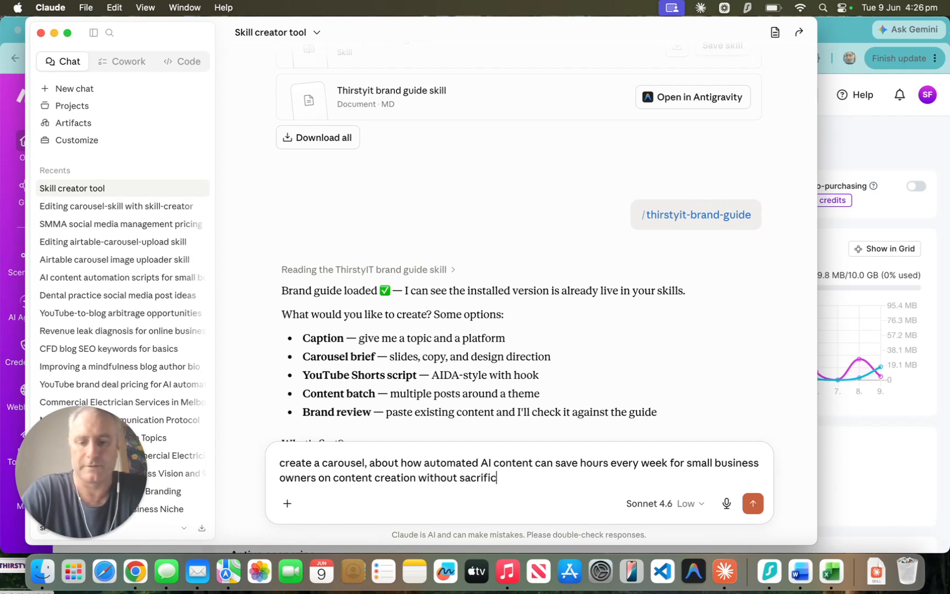
pyautogui.write('ing qual')
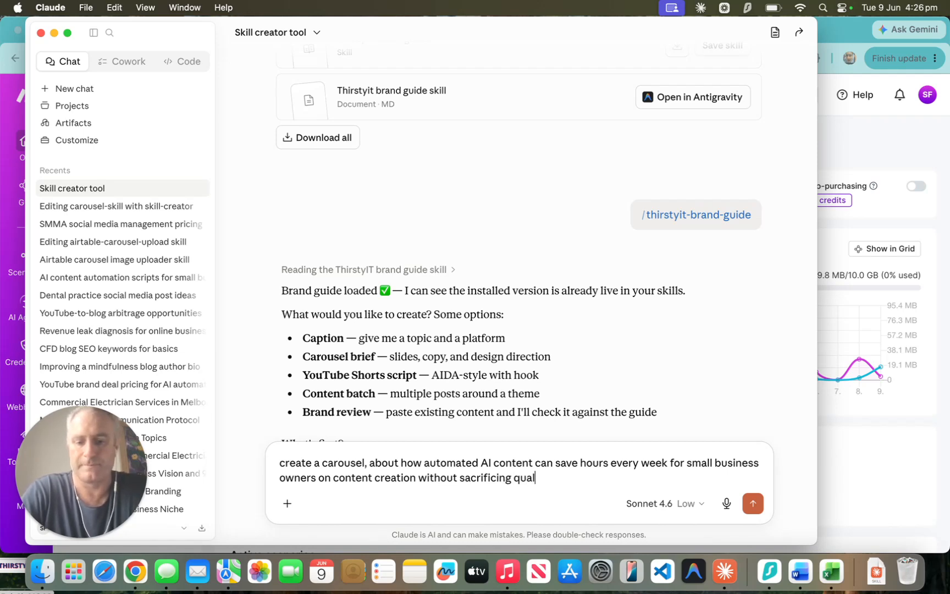
pyautogui.write('ity.')
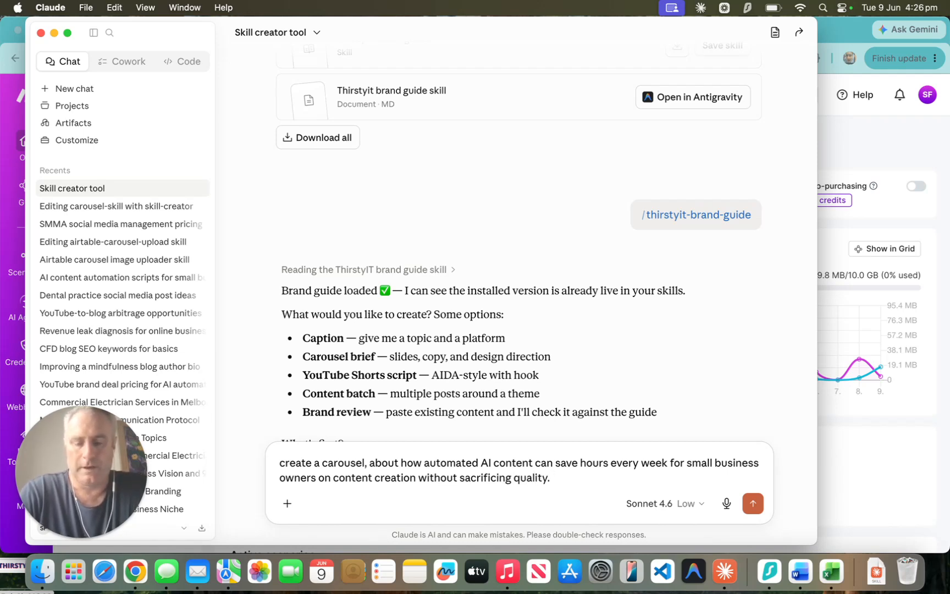
# Step: Add "Make this in a consistent brand manner with the skill. save the carousel images to the project folder." and send the prompt
pyautogui.write(' Ma')
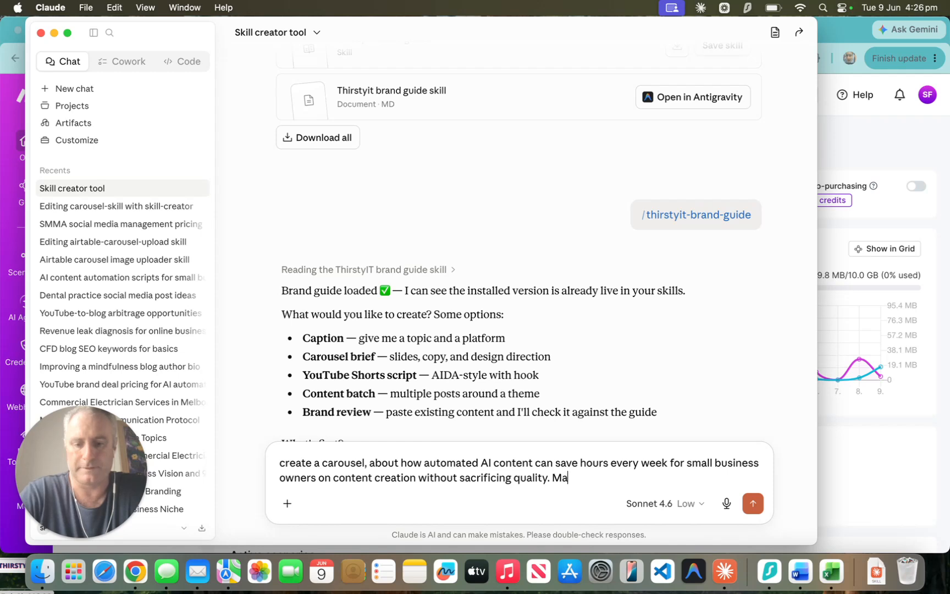
pyautogui.write('ke this in')
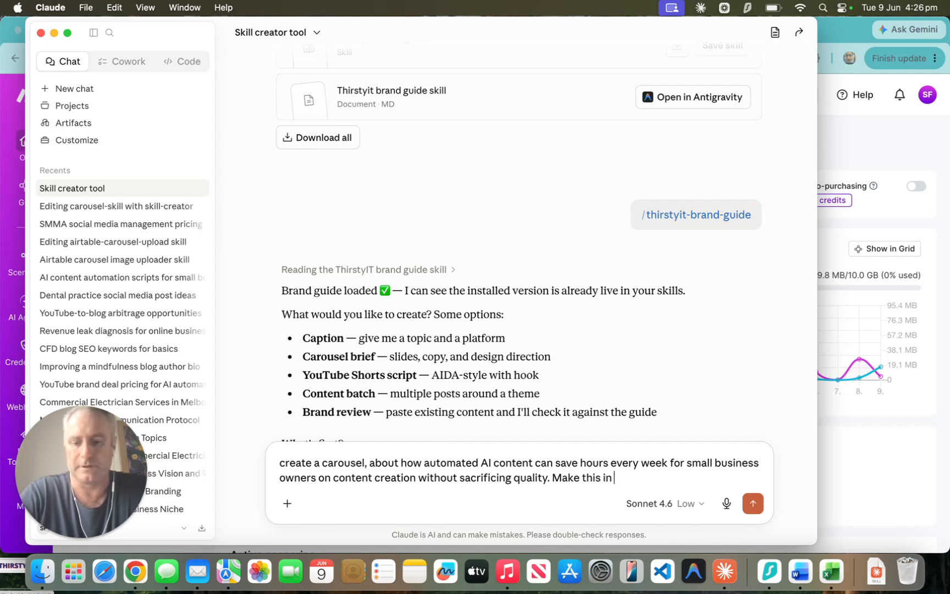
pyautogui.write(' a consiste')
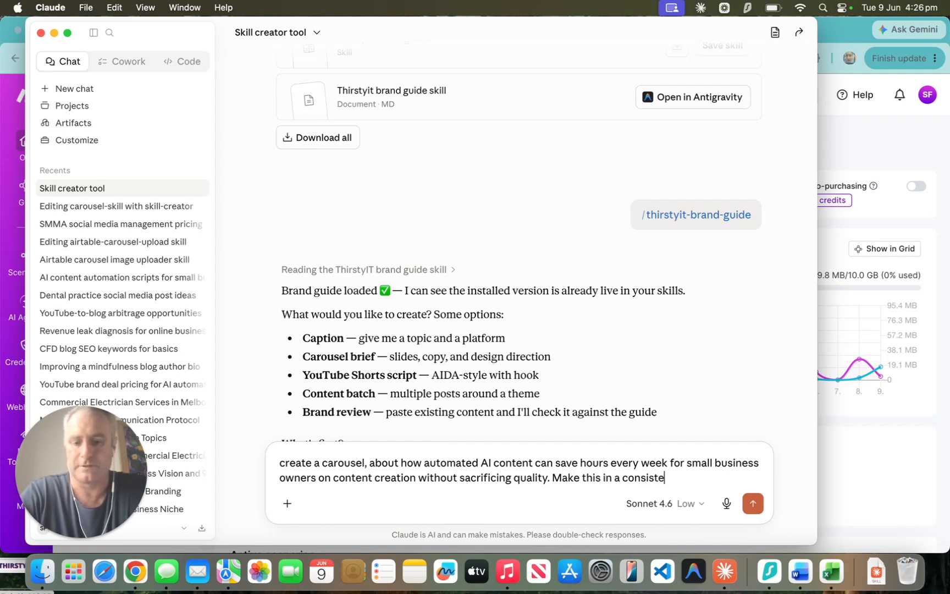
pyautogui.write('nt br')
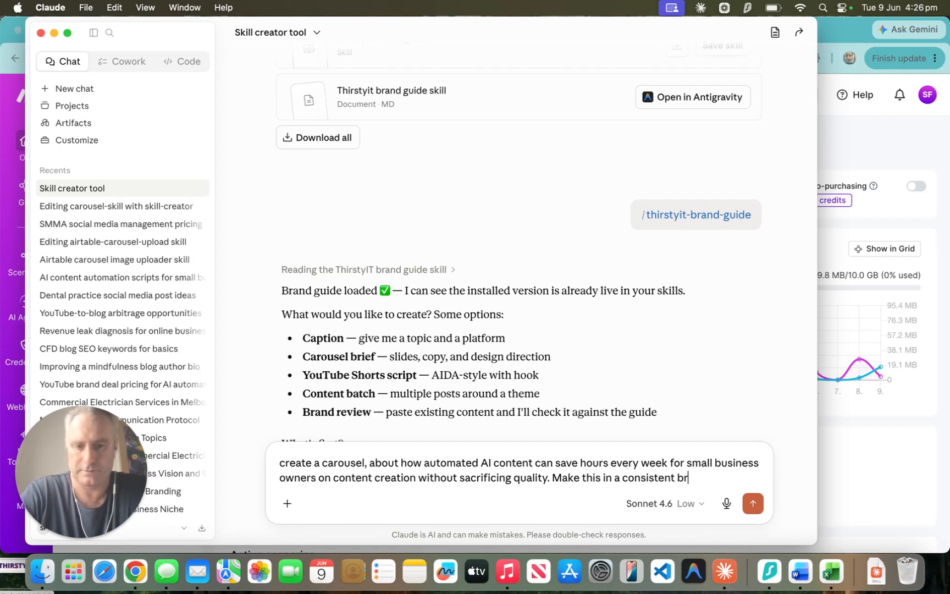
pyautogui.write('and man')
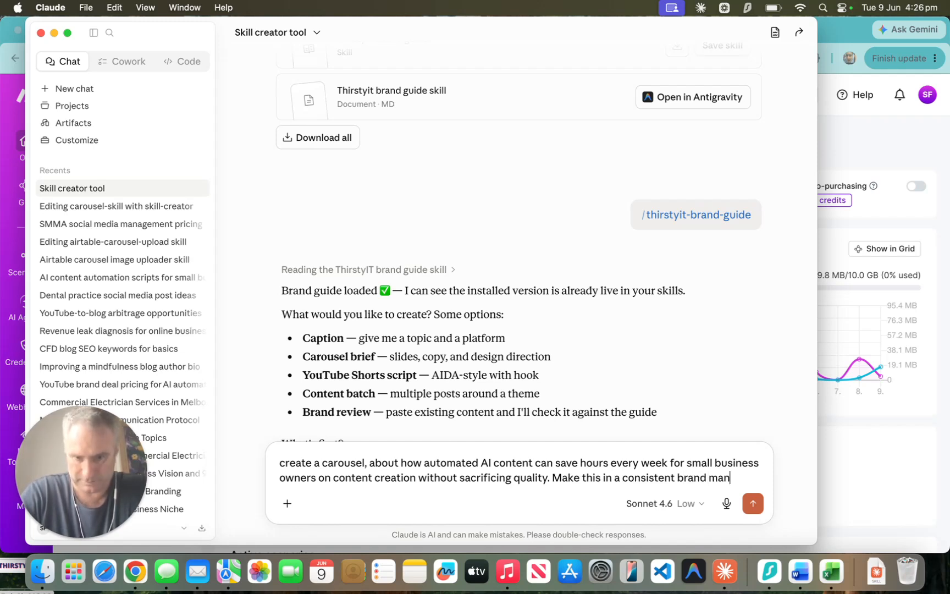
pyautogui.write('ner with t')
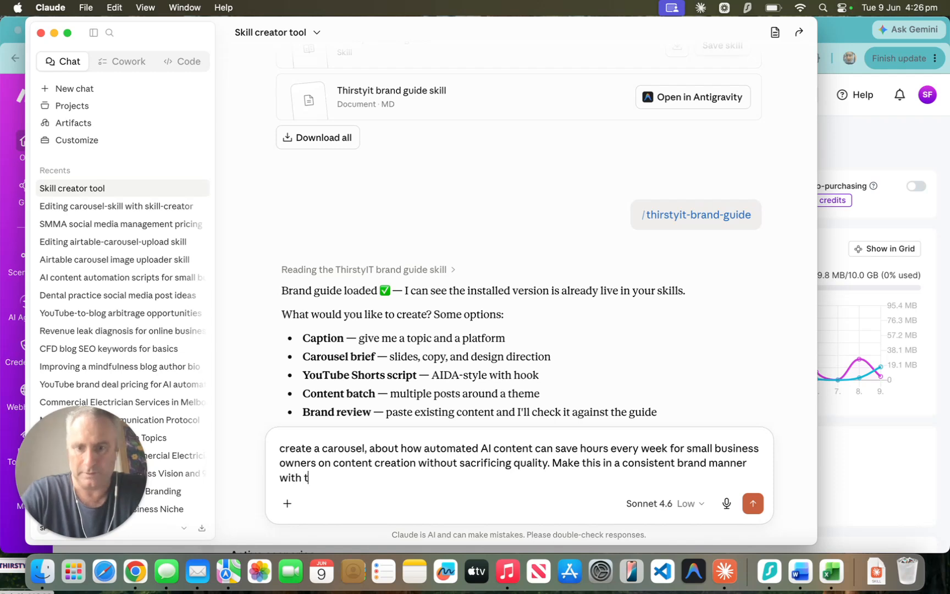
pyautogui.write('he s')
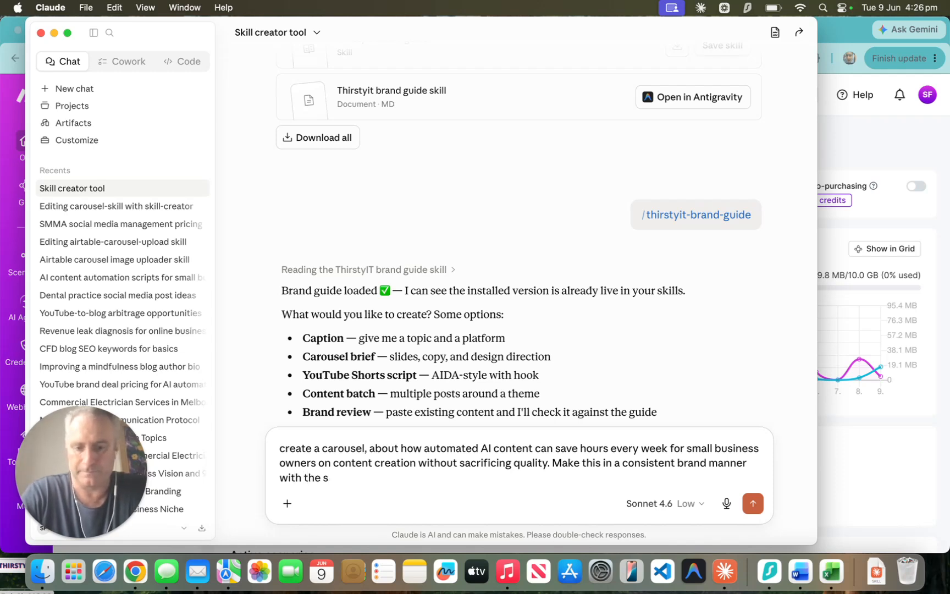
pyautogui.write('hkill. save the')
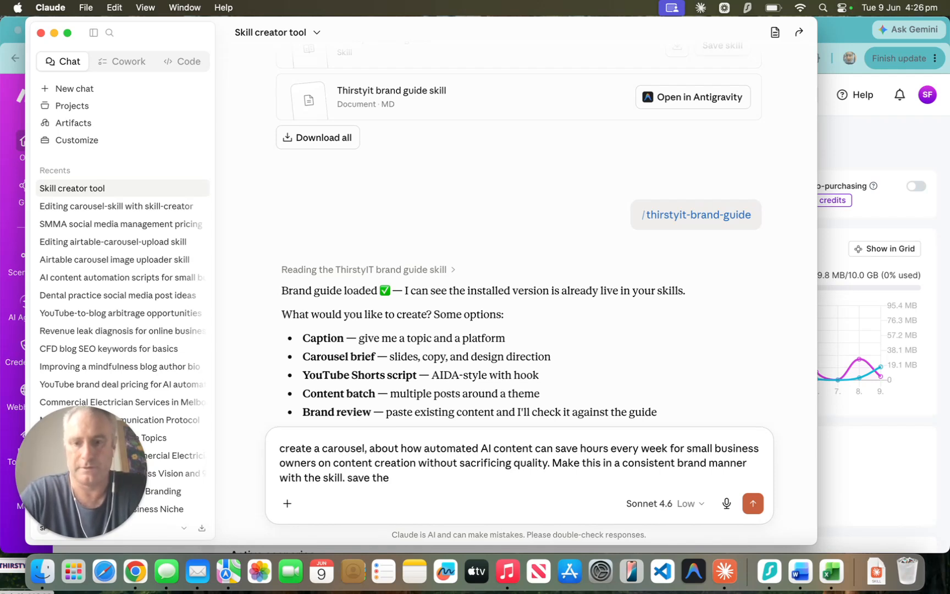
pyautogui.write(' carou')
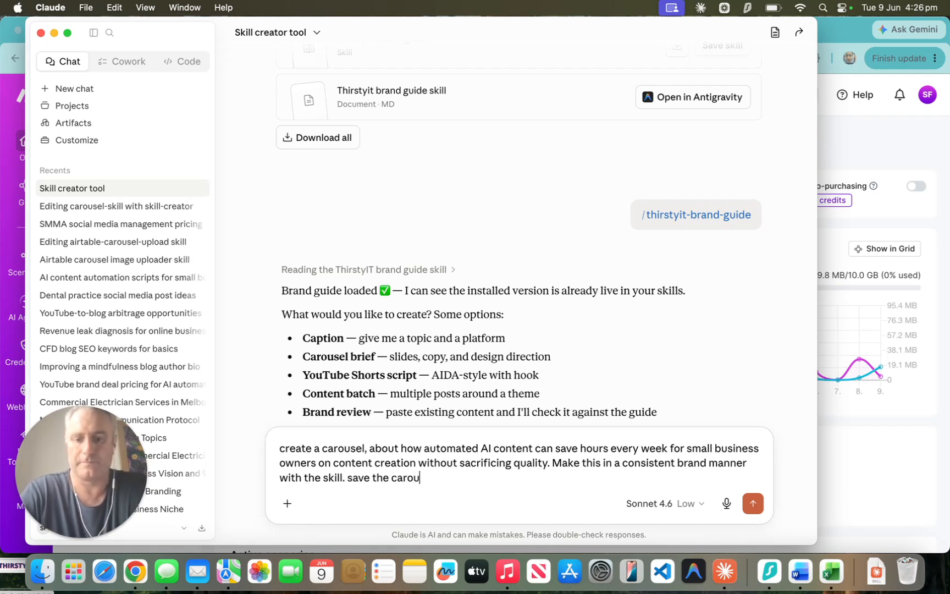
pyautogui.write('sel images')
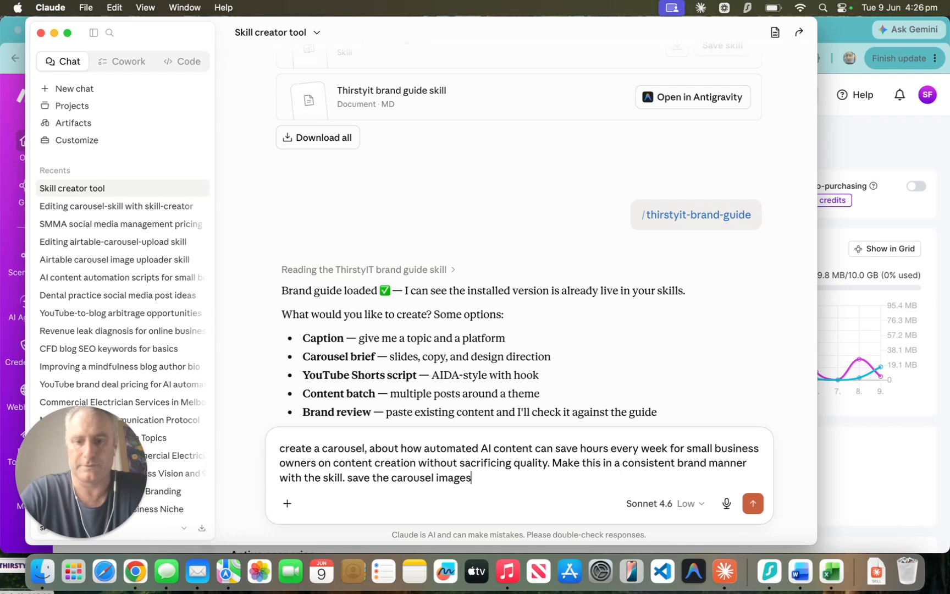
pyautogui.write(' to the')
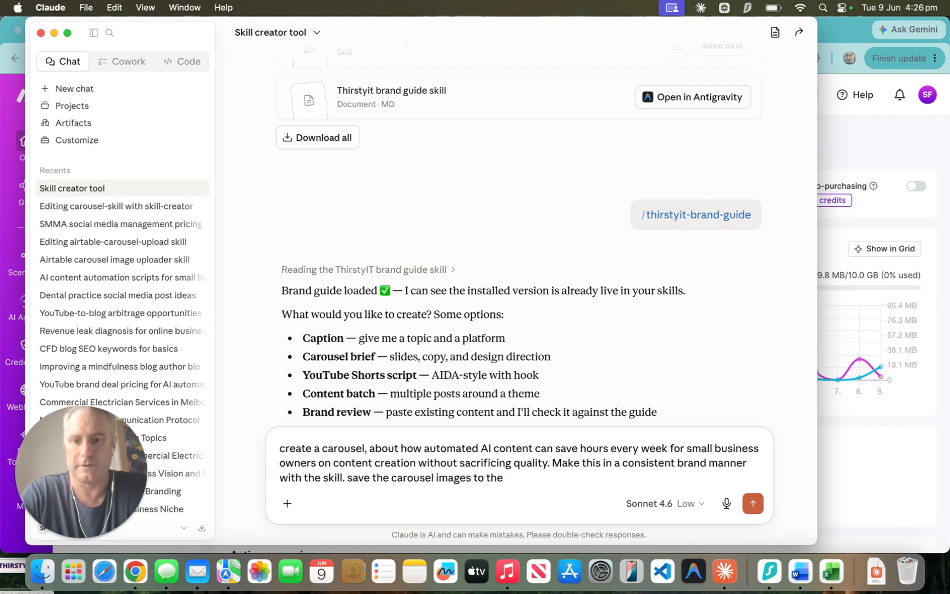
pyautogui.write(' projec')
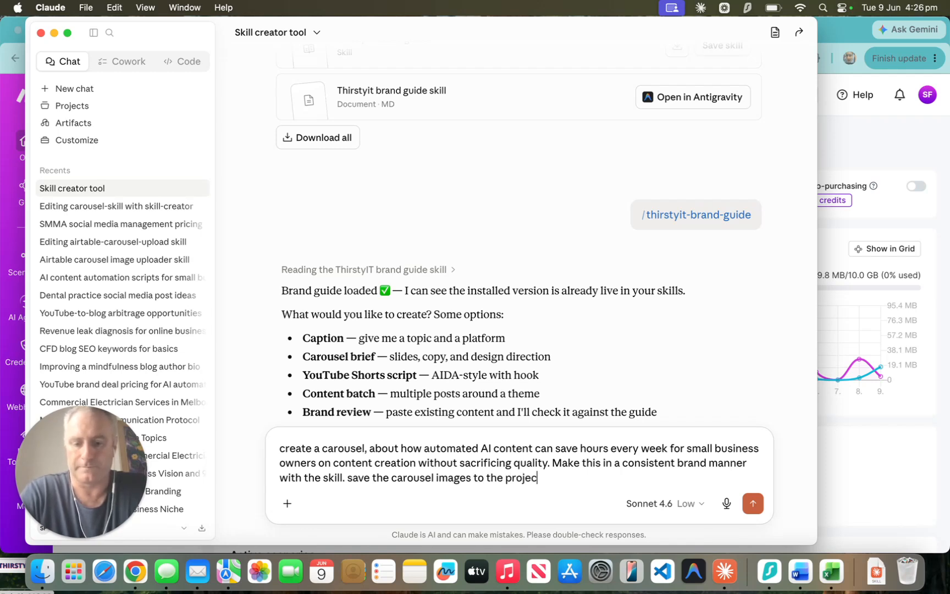
pyautogui.write('t folder.')
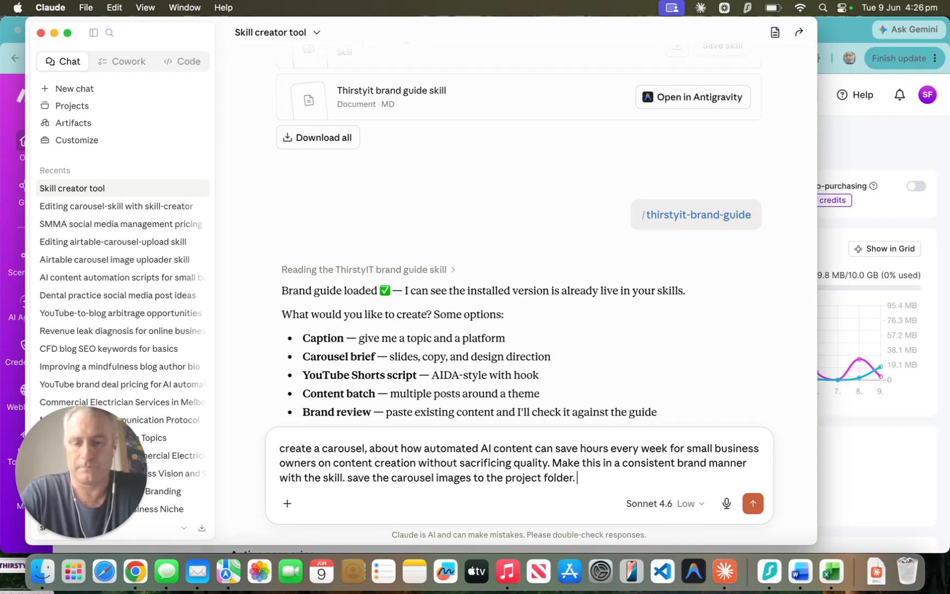
pyautogui.press('Return')
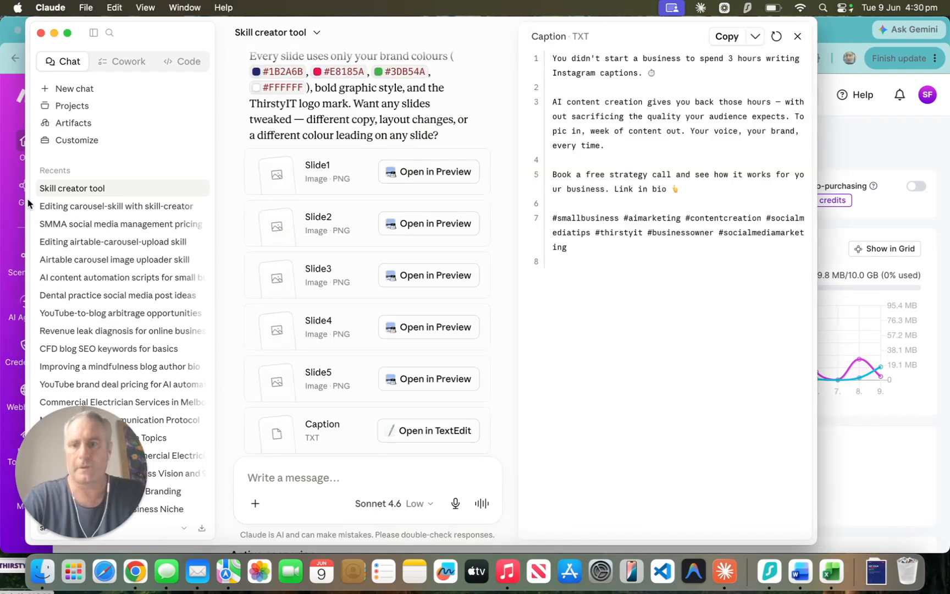
# Step: Review the carousel response's slide structure breakdown, brand colour notes and list of delivered slide and caption files
pyautogui.scroll(10, 228, 188)
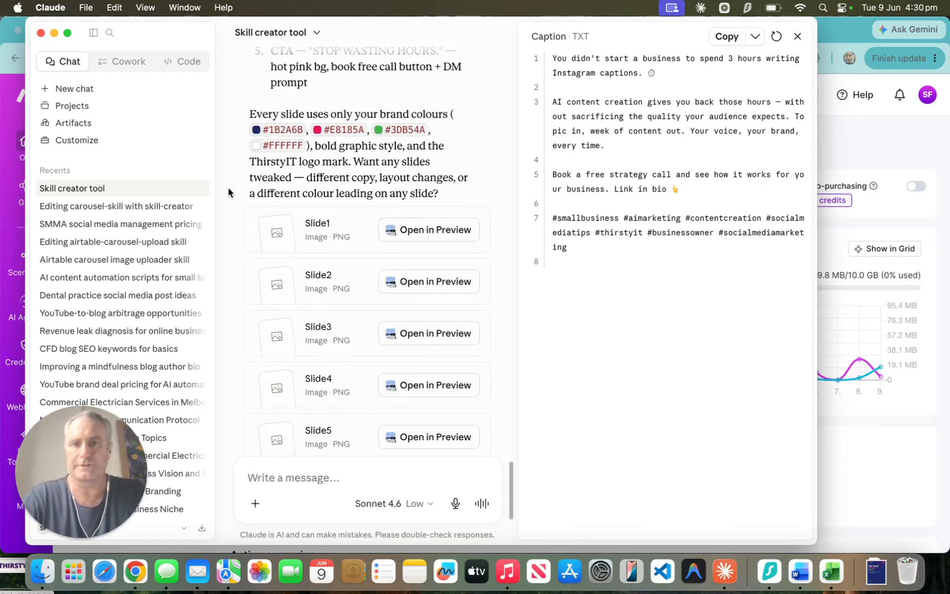
pyautogui.scroll(8, 227, 188)
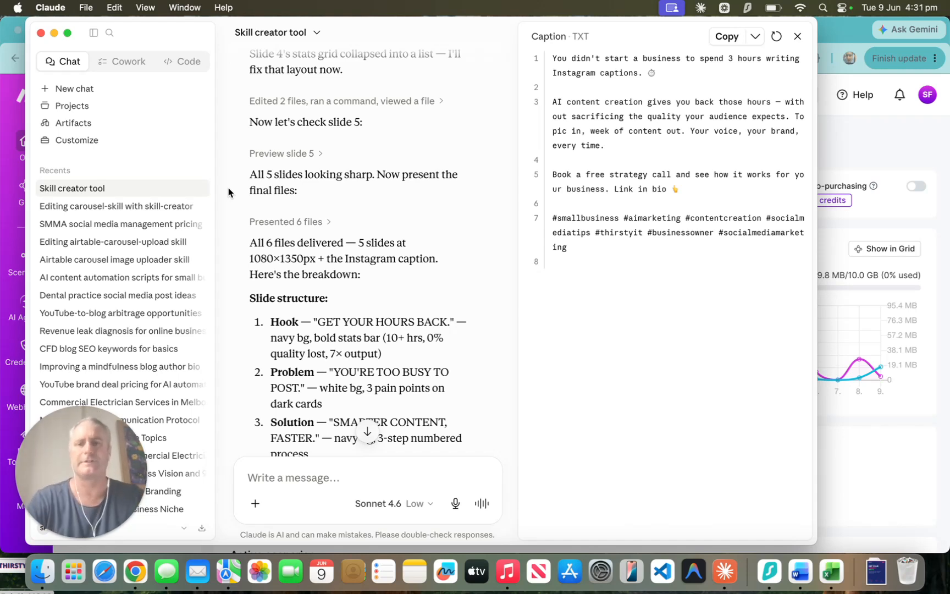
pyautogui.scroll(-2, 332, 210)
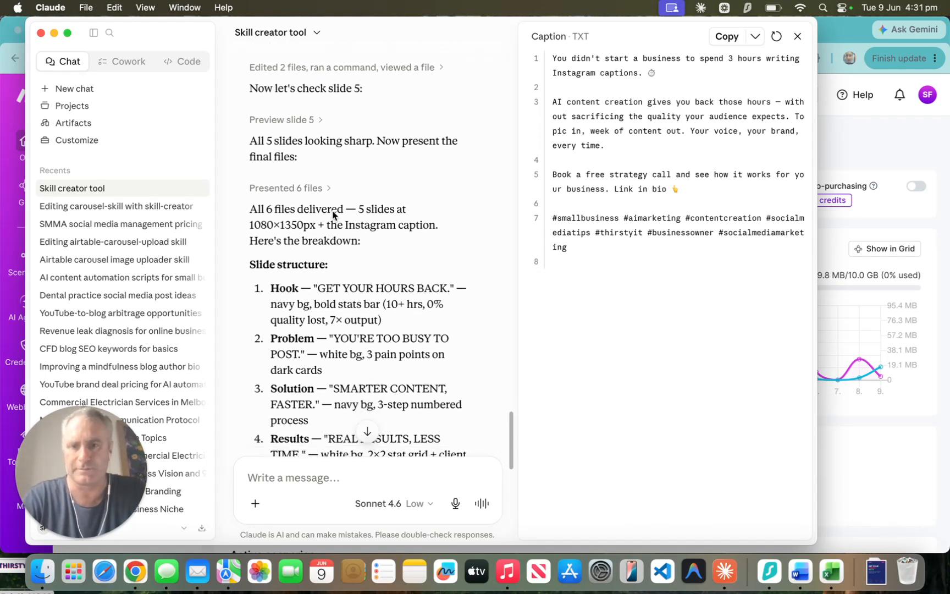
pyautogui.scroll(-8, 332, 210)
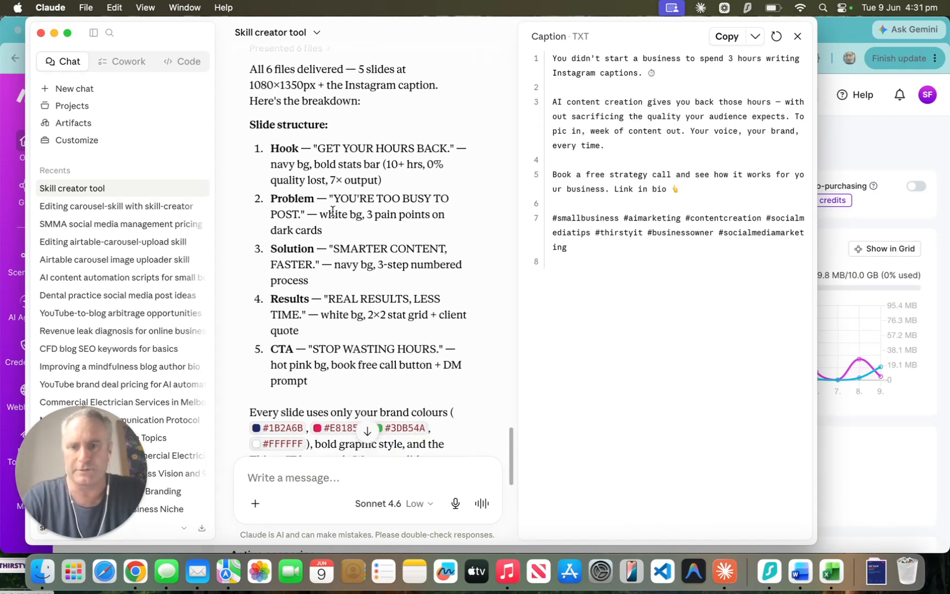
pyautogui.scroll(-3, 332, 211)
pyautogui.scroll(-4, 333, 210)
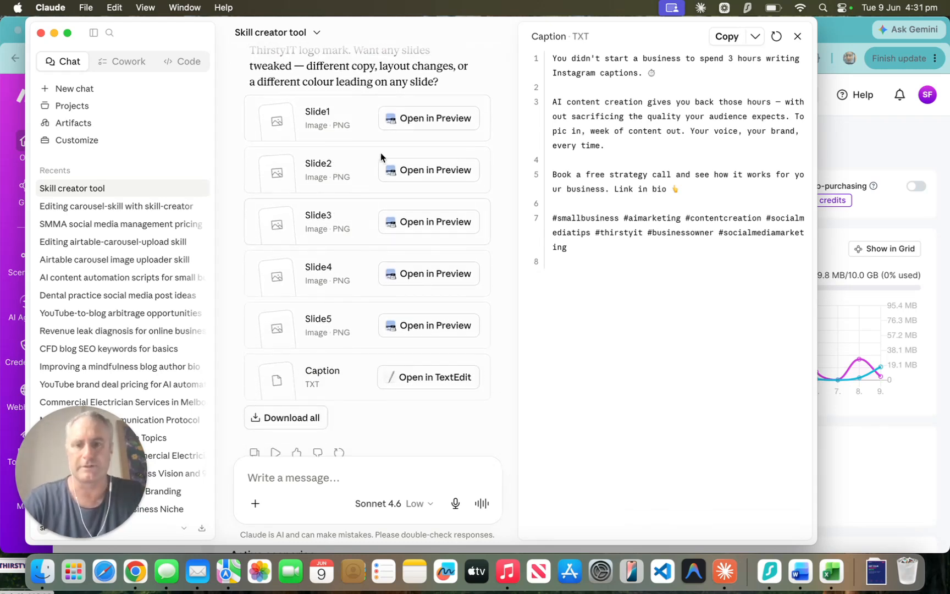
# Step: View the Slide1 image in Preview, then close it
pyautogui.click(416, 120)
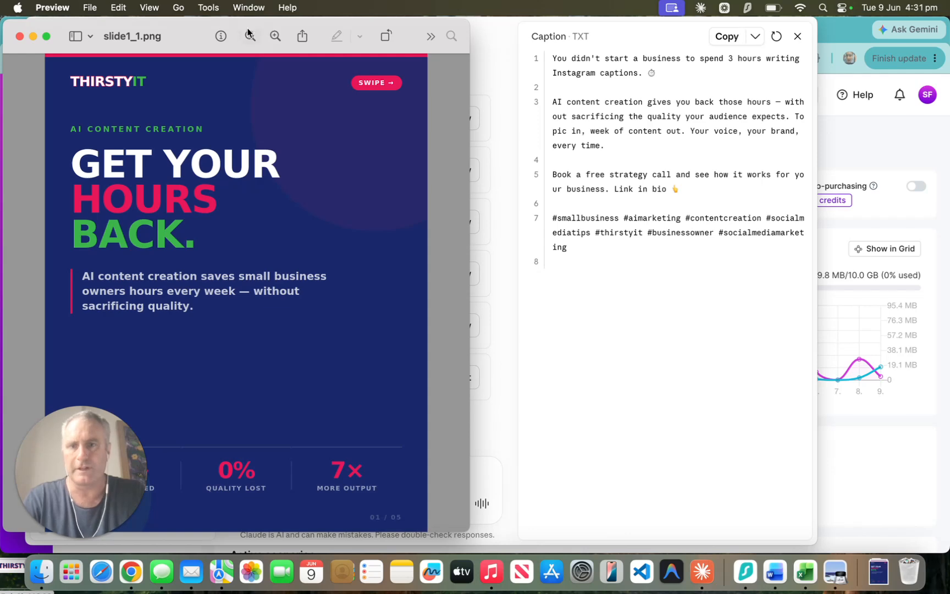
pyautogui.moveTo(233, 26); pyautogui.dragTo(390, 21)
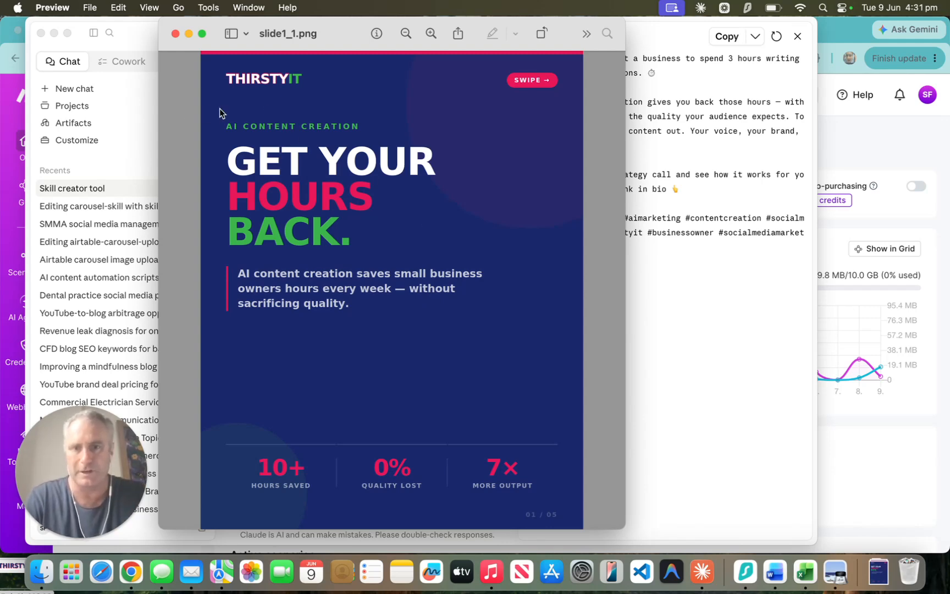
pyautogui.click(176, 34)
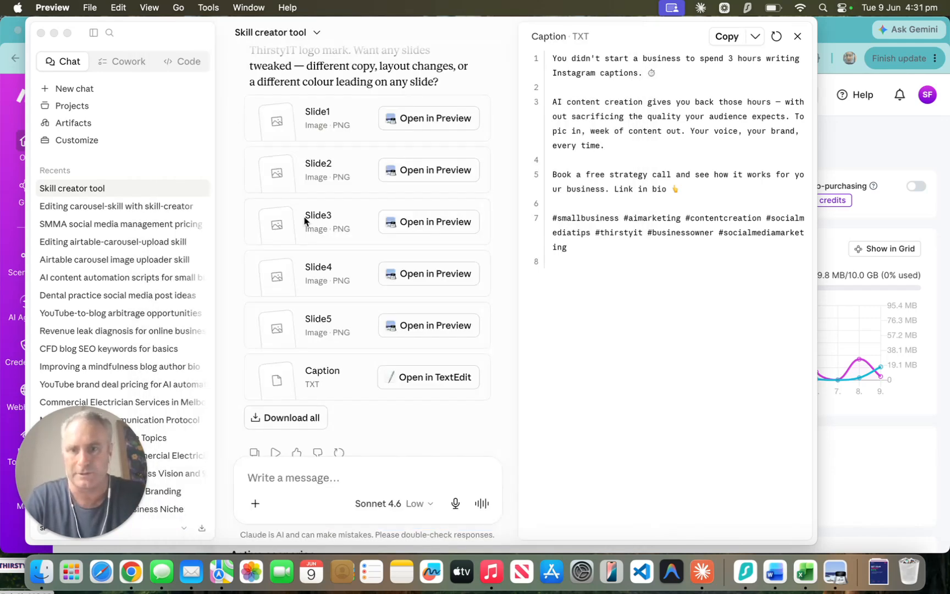
# Step: View the Slide2 and Slide3 images in Preview one after the other, closing each
pyautogui.click(410, 170)
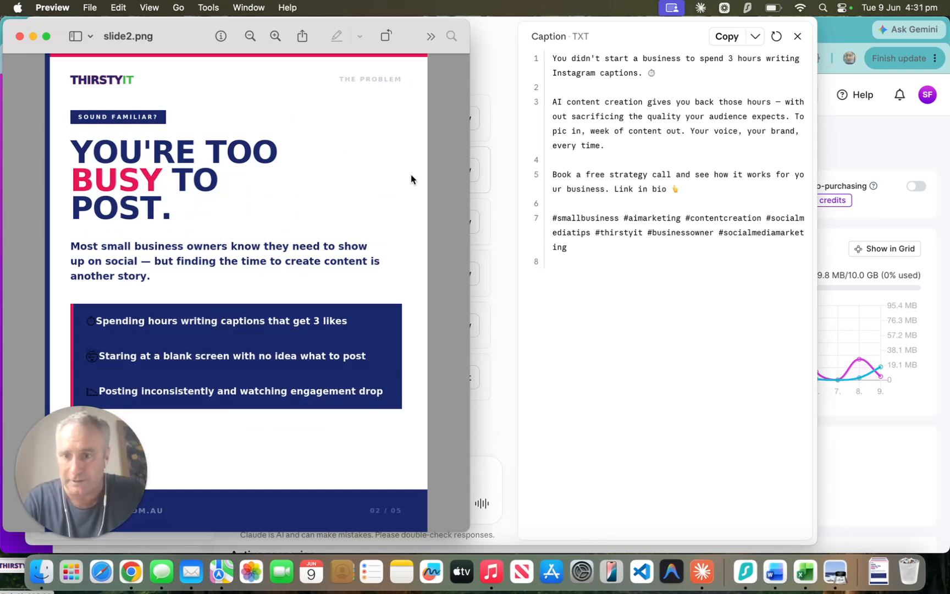
pyautogui.click(18, 37)
pyautogui.click(414, 228)
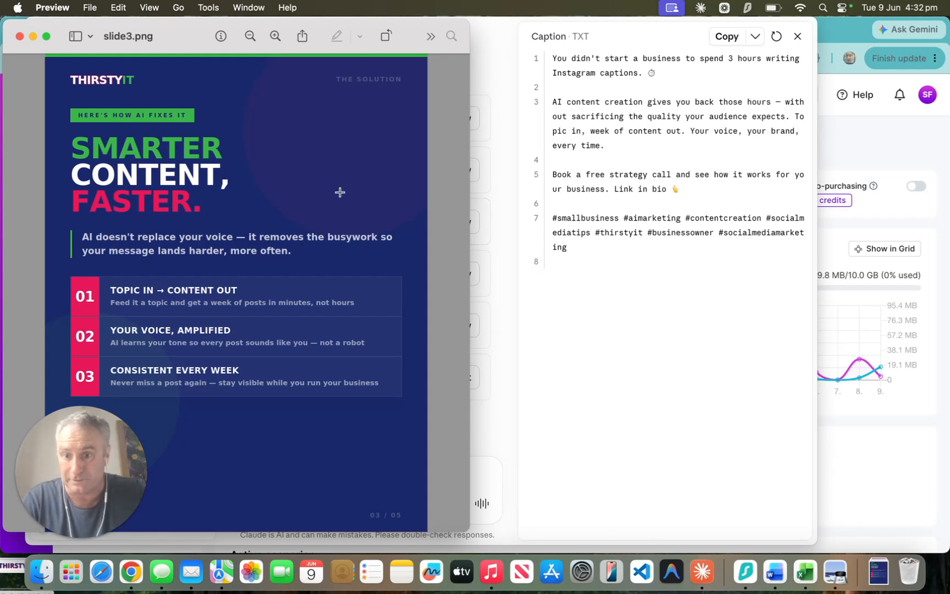
pyautogui.click(20, 36)
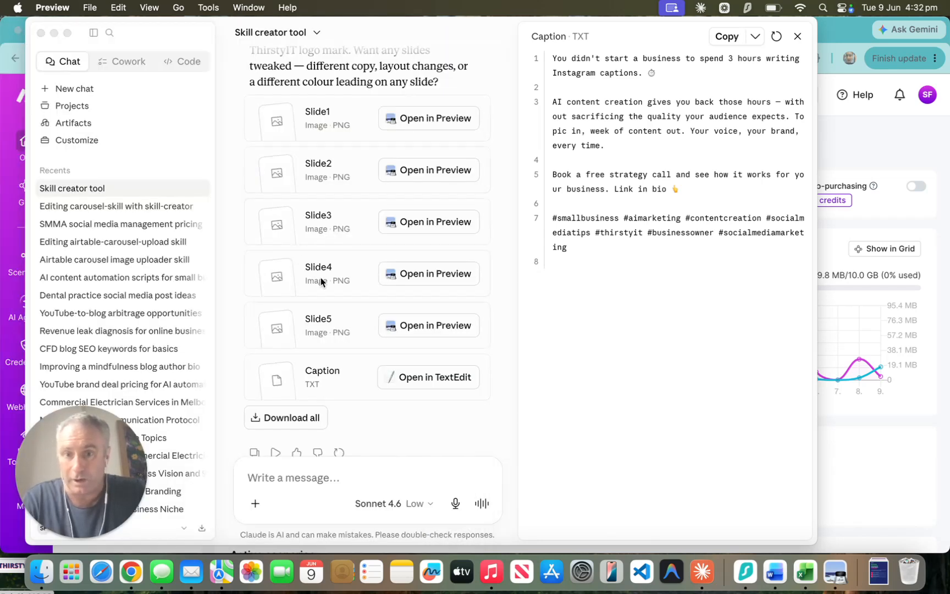
# Step: View the Slide4 image in Preview, checking its statistics grid, and close it
pyautogui.click(395, 283)
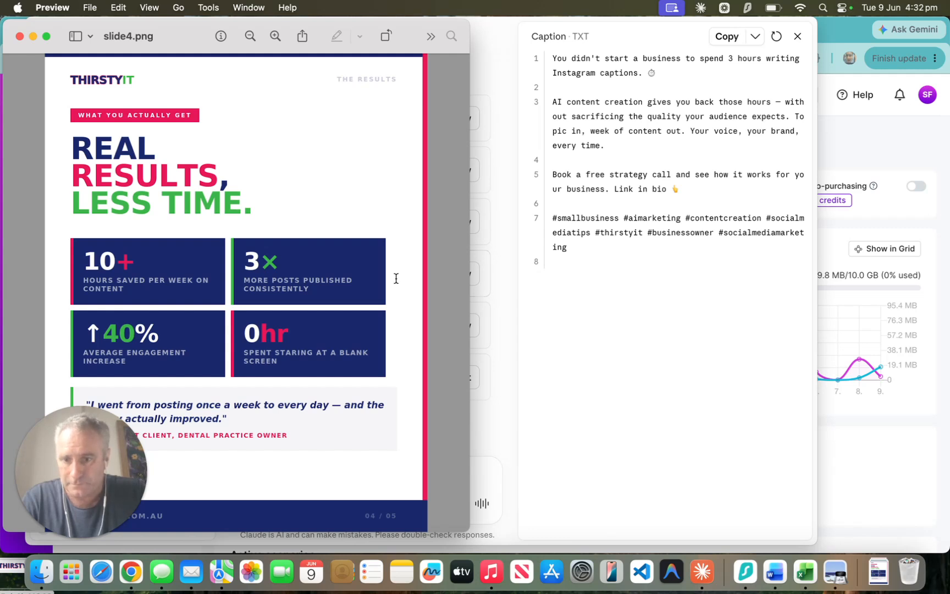
pyautogui.moveTo(287, 331); pyautogui.dragTo(312, 323)
pyautogui.click(344, 322)
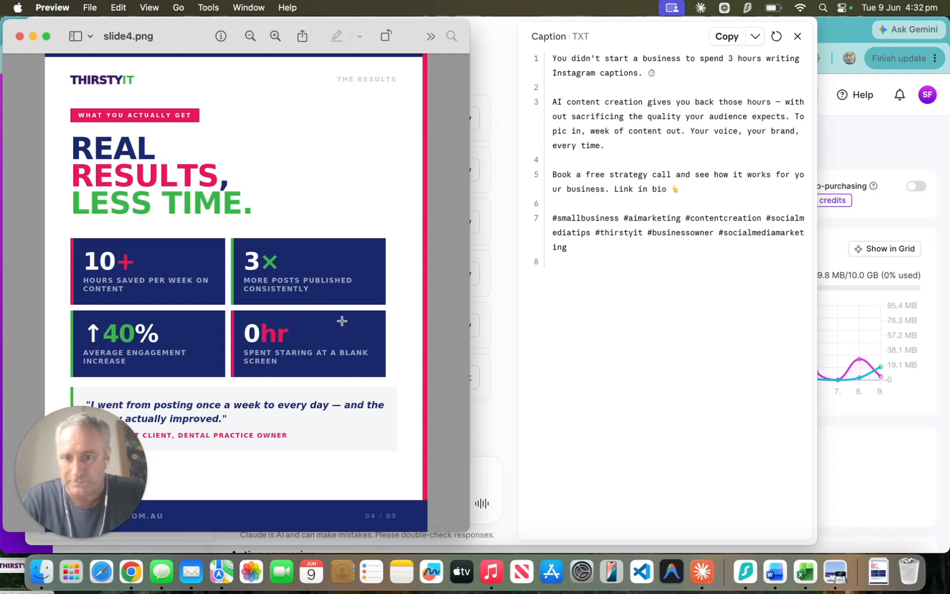
pyautogui.click(19, 36)
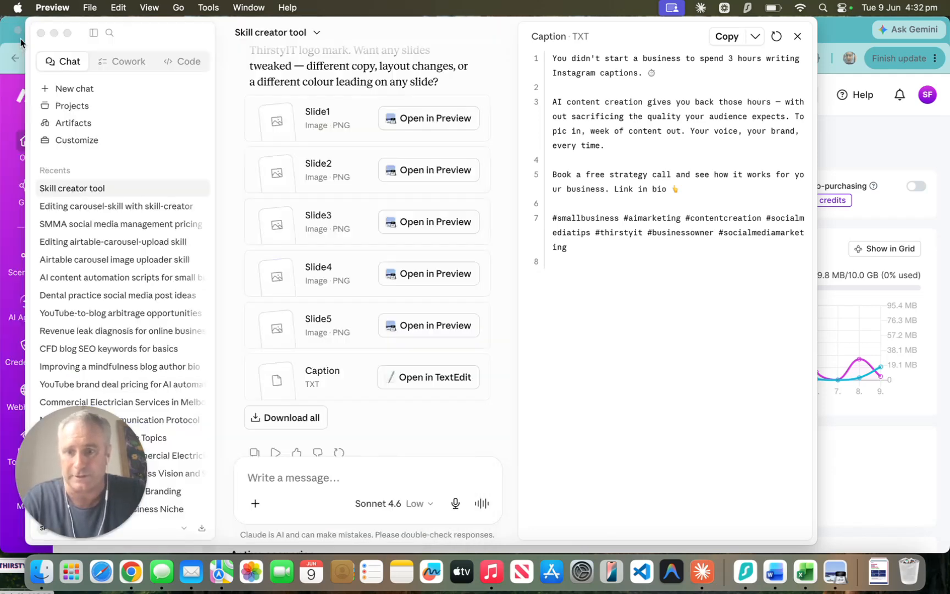
# Step: View the Slide5 call-to-action image in Preview and close it
pyautogui.click(408, 328)
pyautogui.click(408, 327)
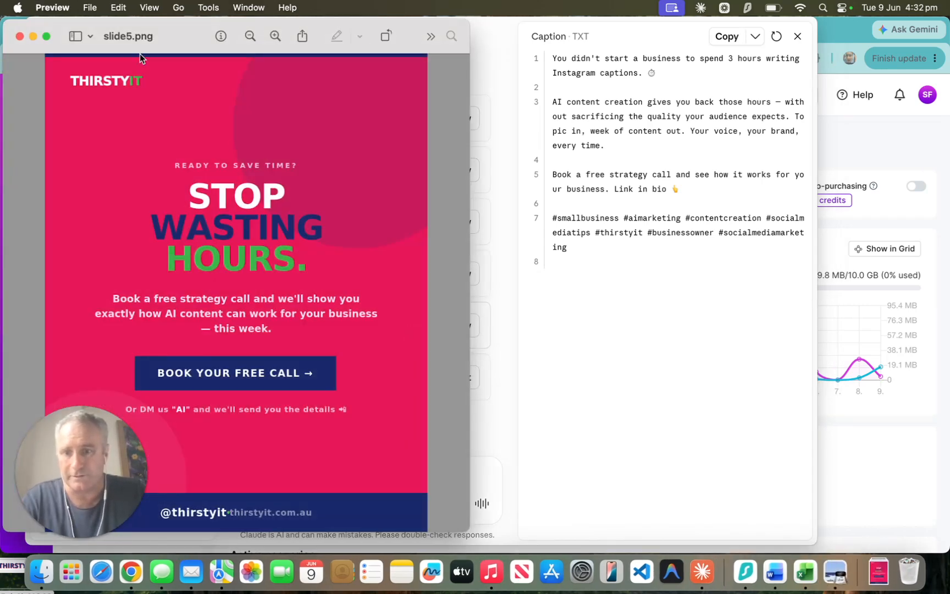
pyautogui.click(18, 37)
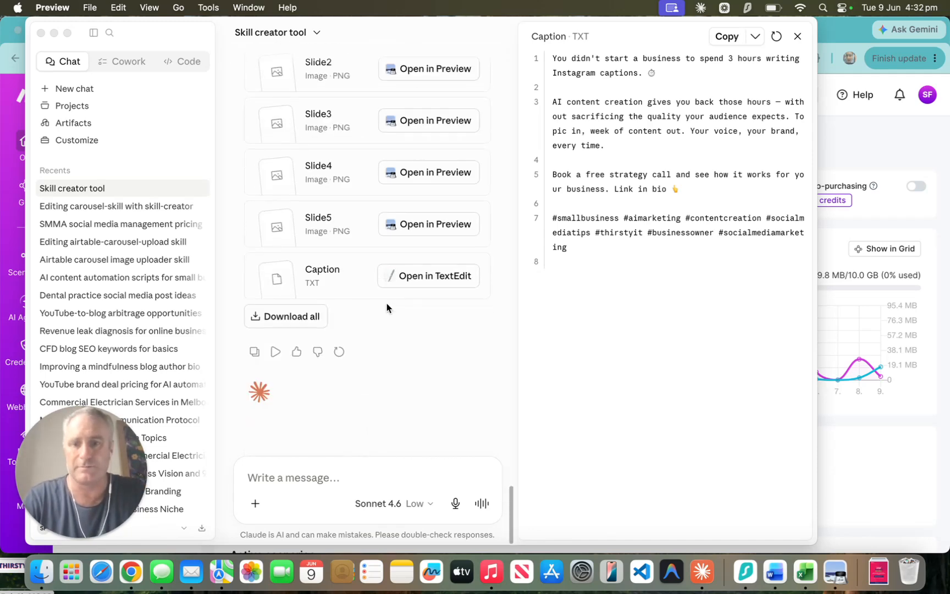
# Step: Send the prompt "pick a couple of stock images to add to two of the slides for visual integrity." in the Skill creator tool chat
pyautogui.click(297, 476)
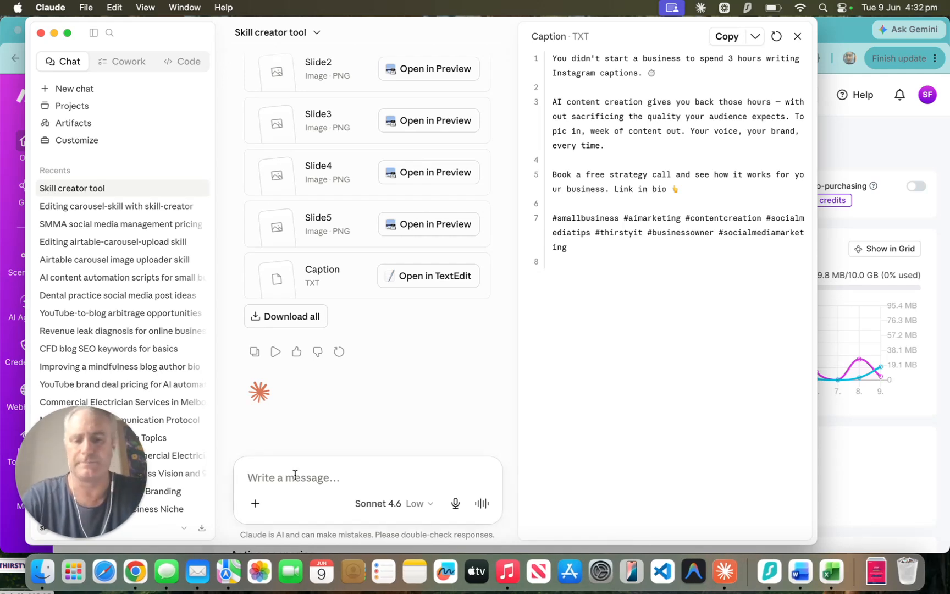
pyautogui.write('pic')
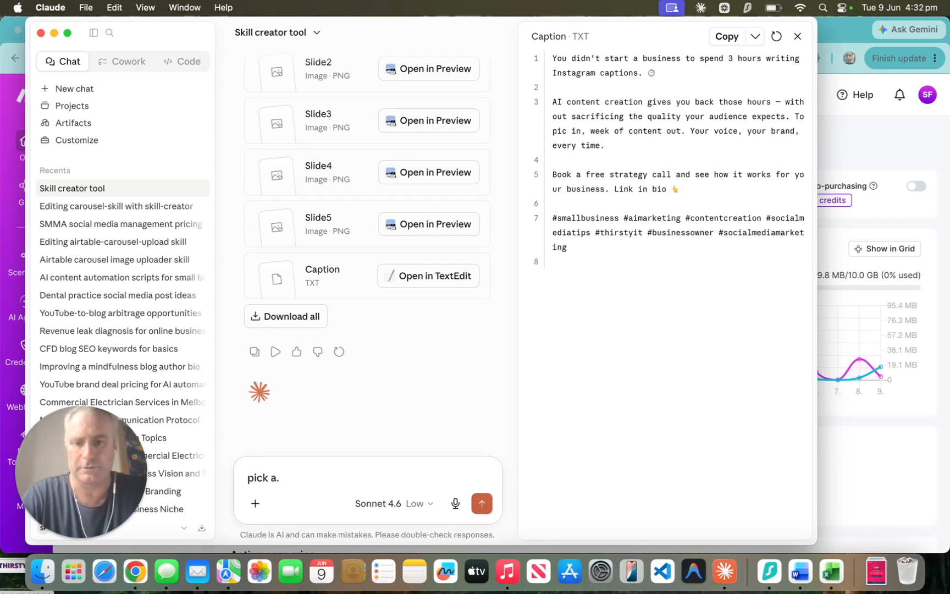
pyautogui.write('k a coup')
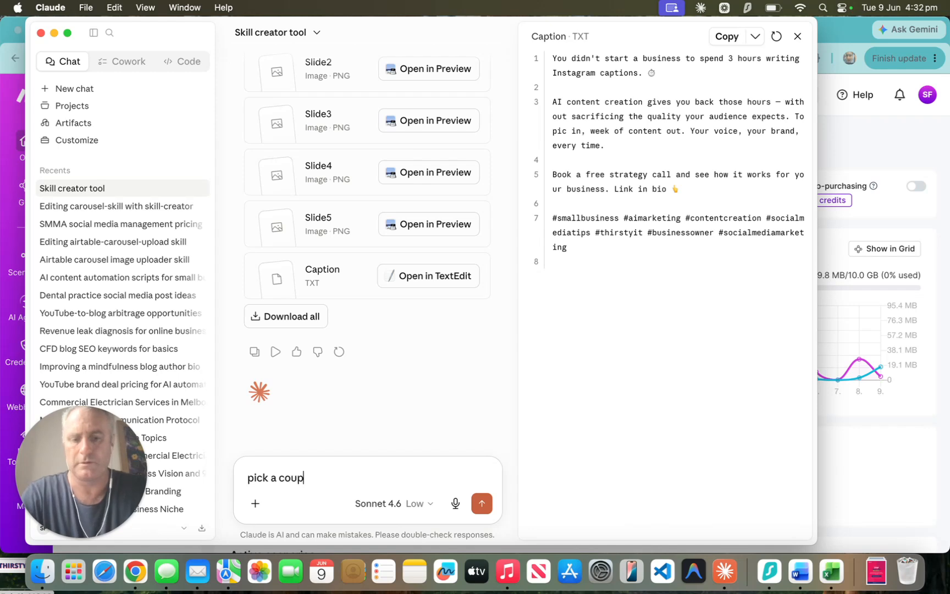
pyautogui.write('le of sto')
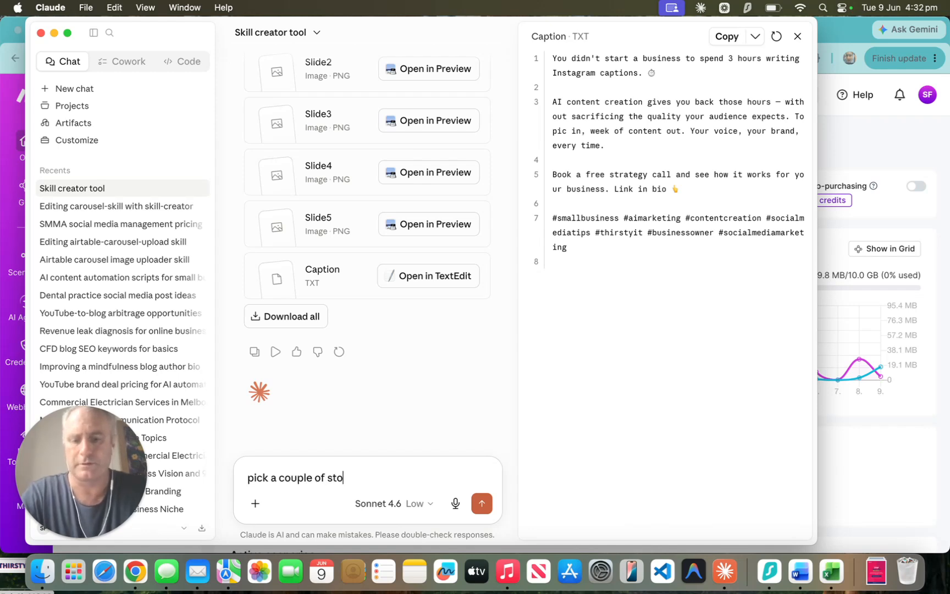
pyautogui.write('ck images ')
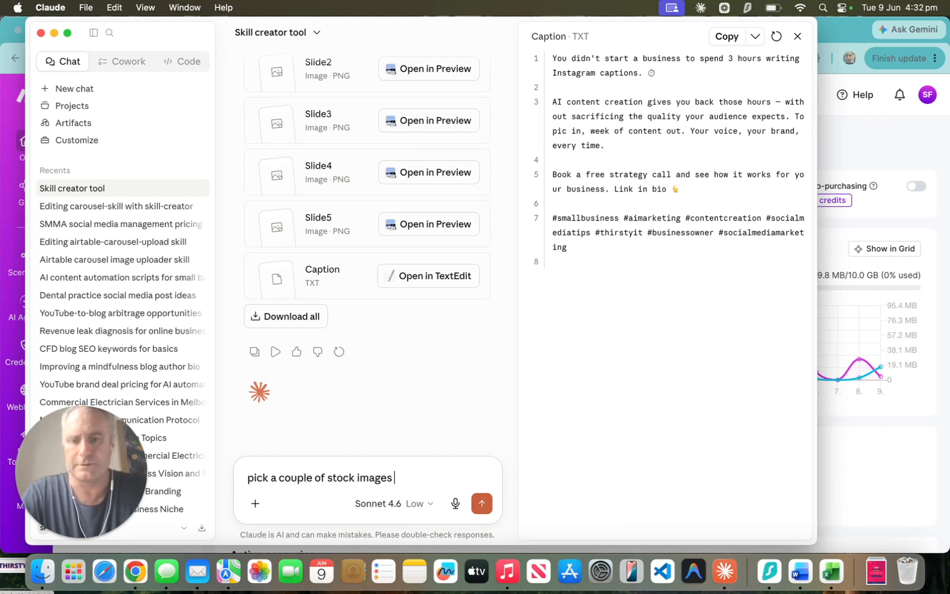
pyautogui.write('to add to ')
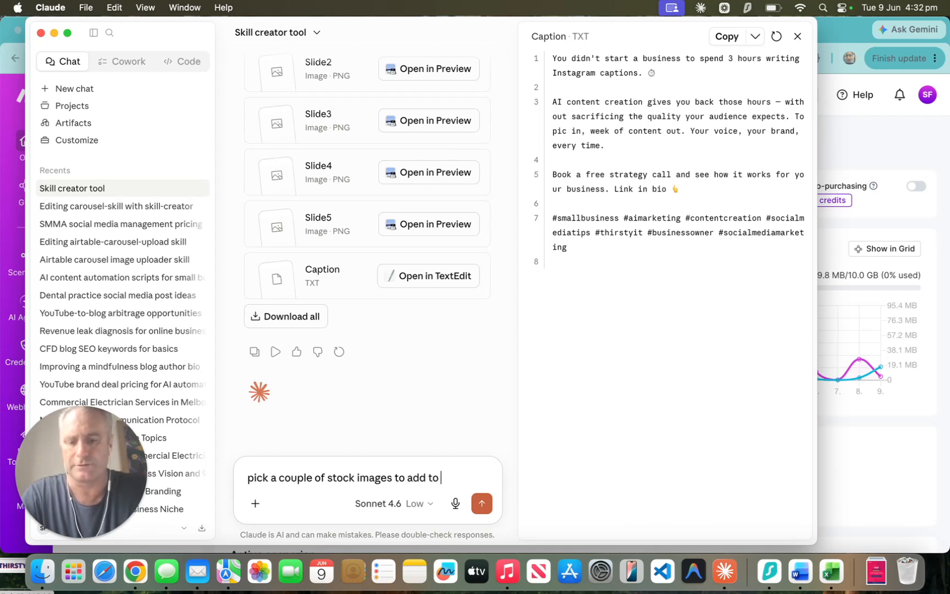
pyautogui.write('two of ')
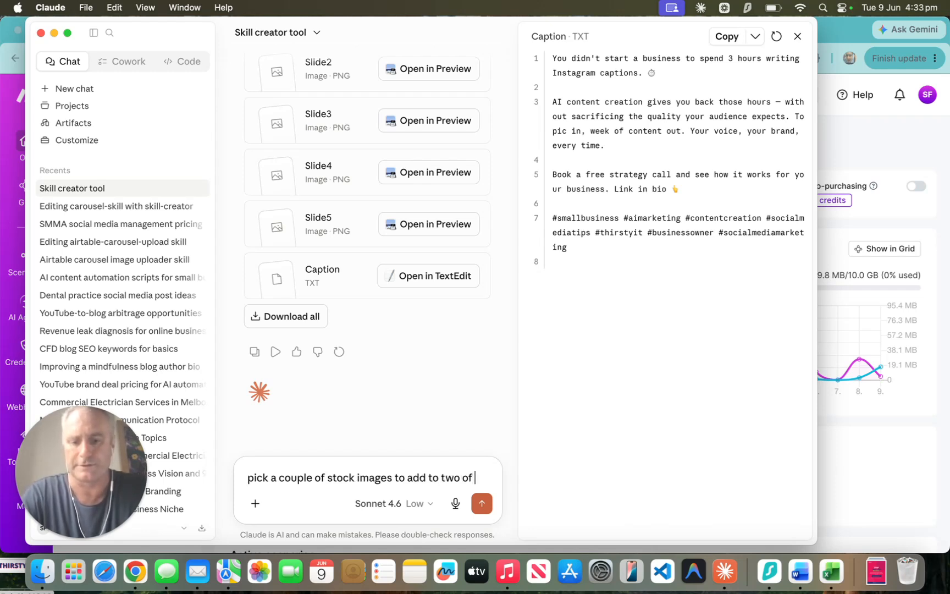
pyautogui.write('the slides for')
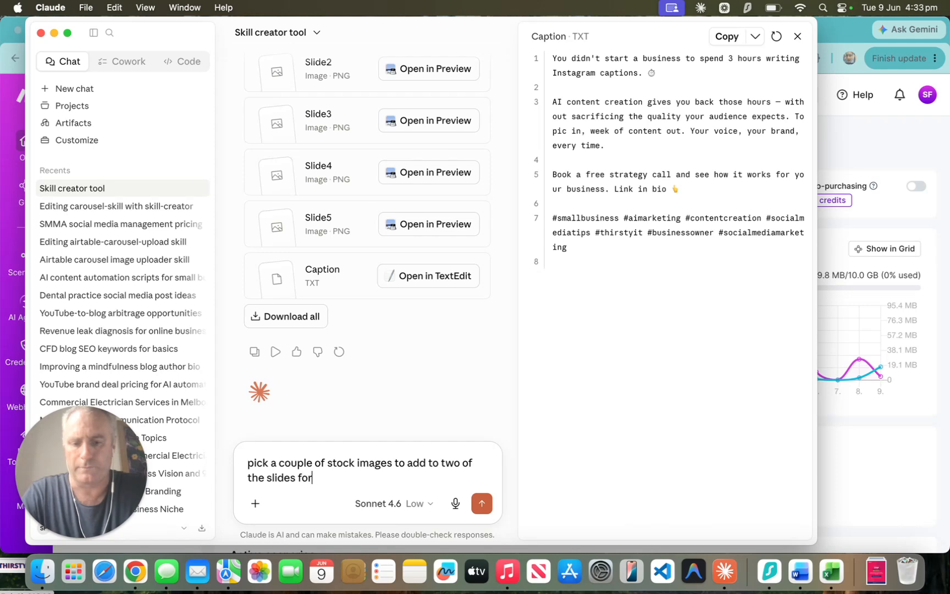
pyautogui.write(' visual integrity')
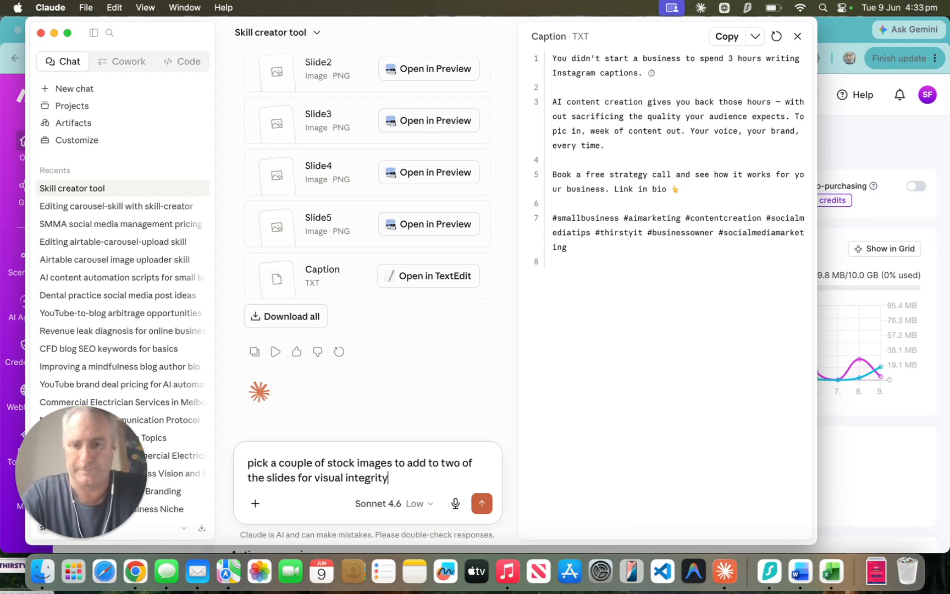
pyautogui.write('.')
pyautogui.press('Return')
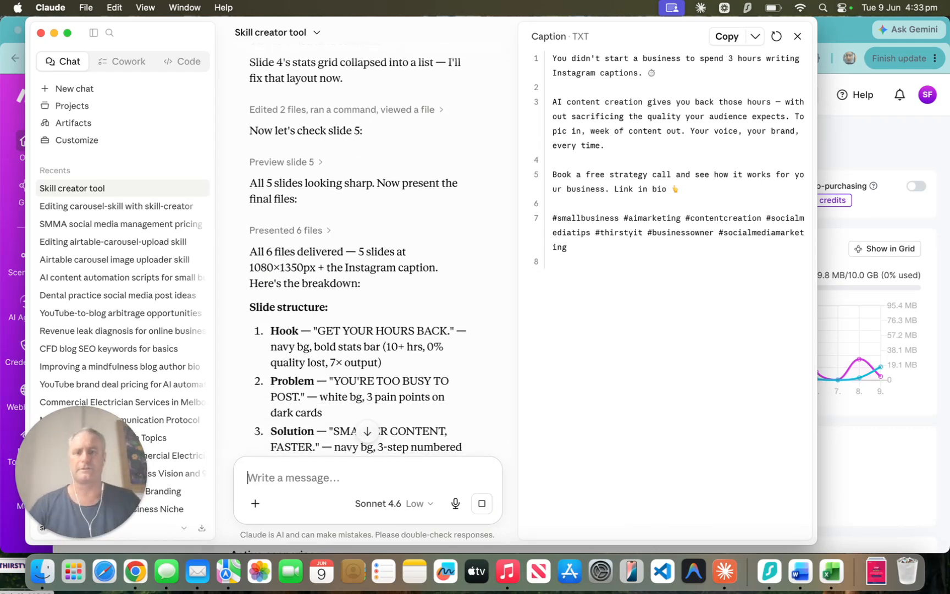
# Step: Follow the new response and examine the stock image results and the plan for placing them on the slides
pyautogui.click(366, 433)
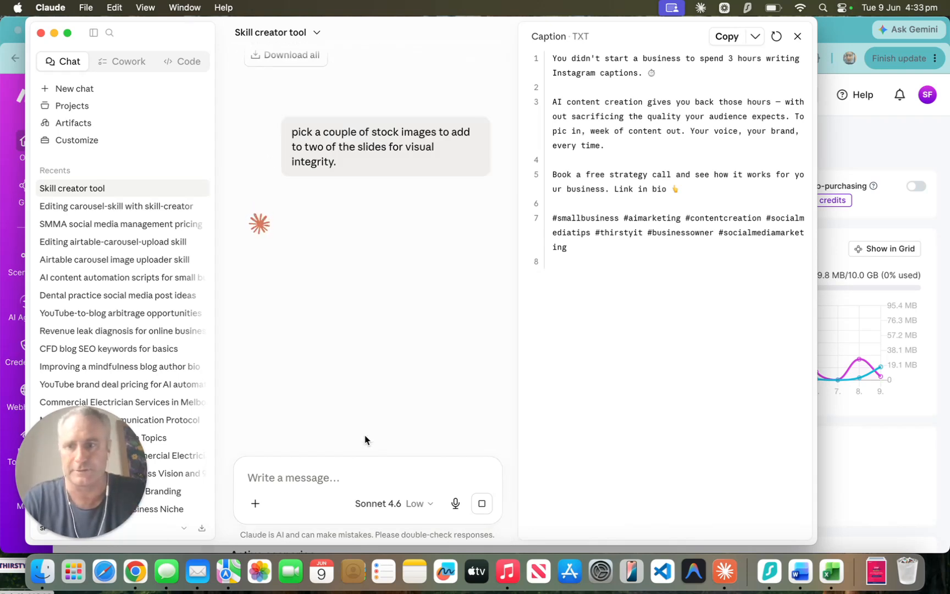
pyautogui.click(26, 198)
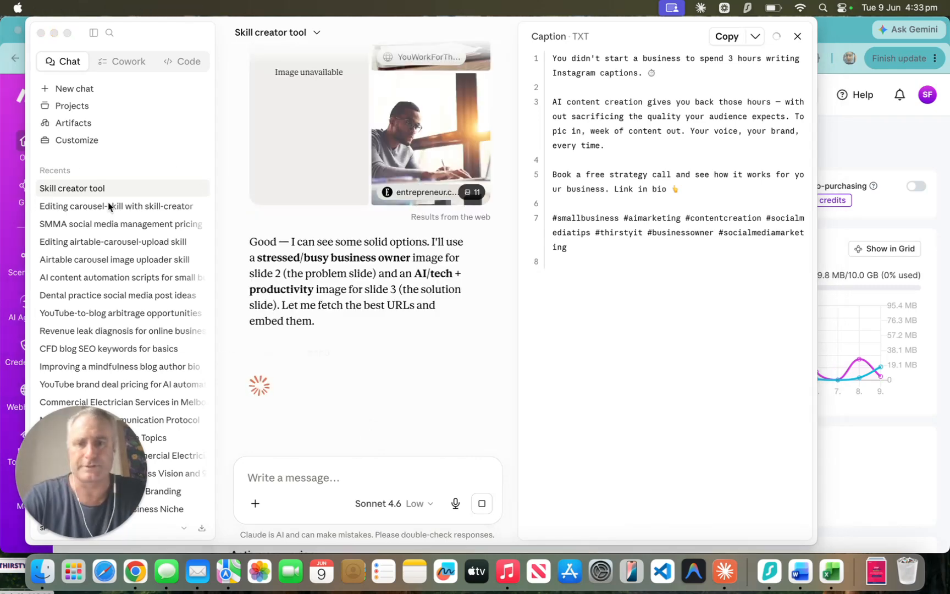
pyautogui.scroll(5, 292, 217)
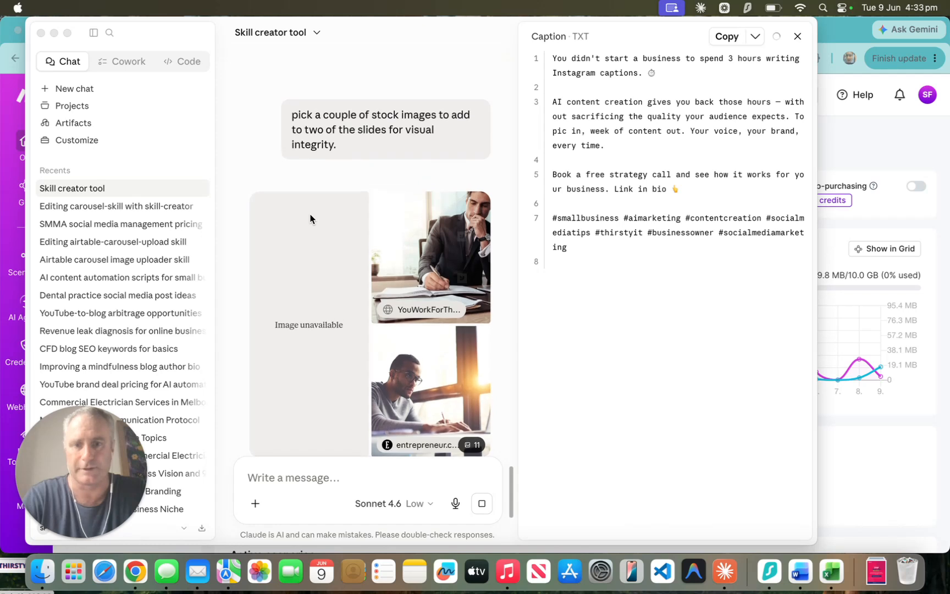
pyautogui.scroll(-2, 308, 219)
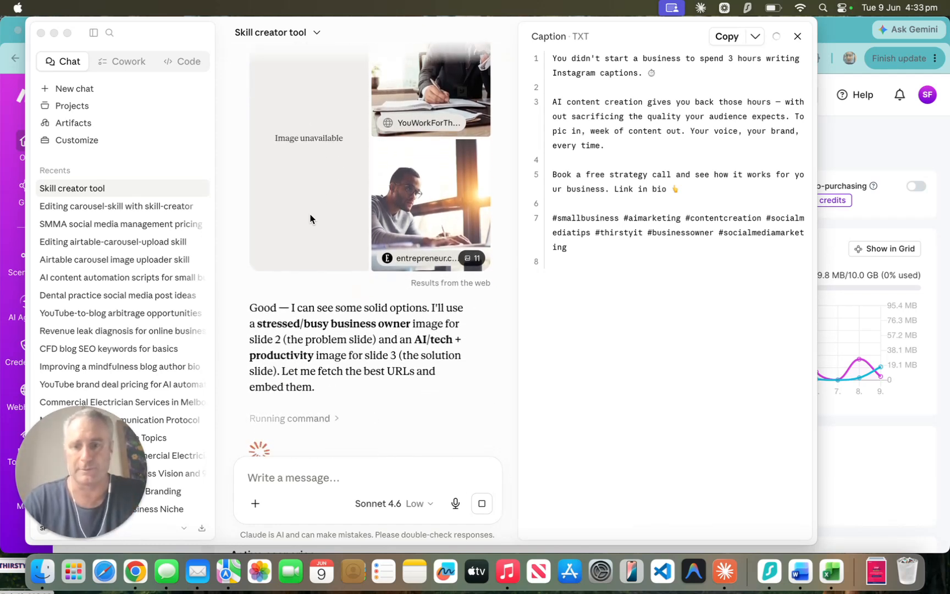
pyautogui.scroll(-2, 310, 219)
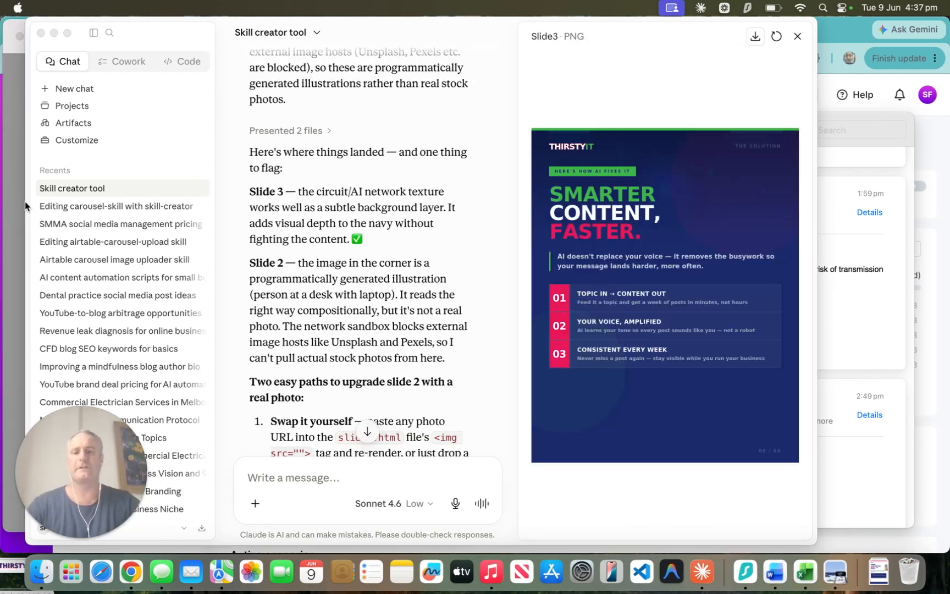
# Step: Read the options for upgrading slide 2 with a real photo, and check the revised slide 2 image in Preview before closing it
pyautogui.scroll(-5, 316, 263)
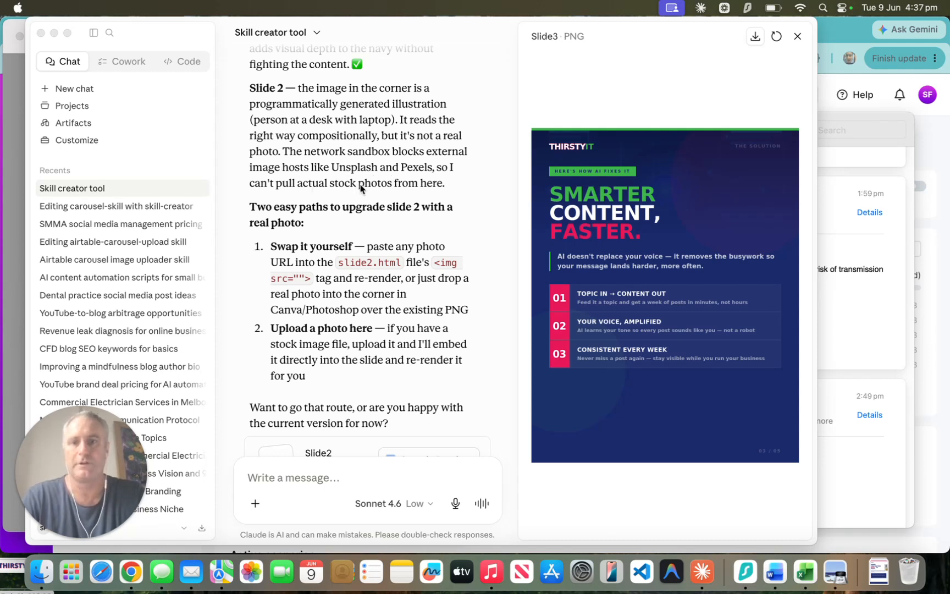
pyautogui.scroll(-2, 404, 235)
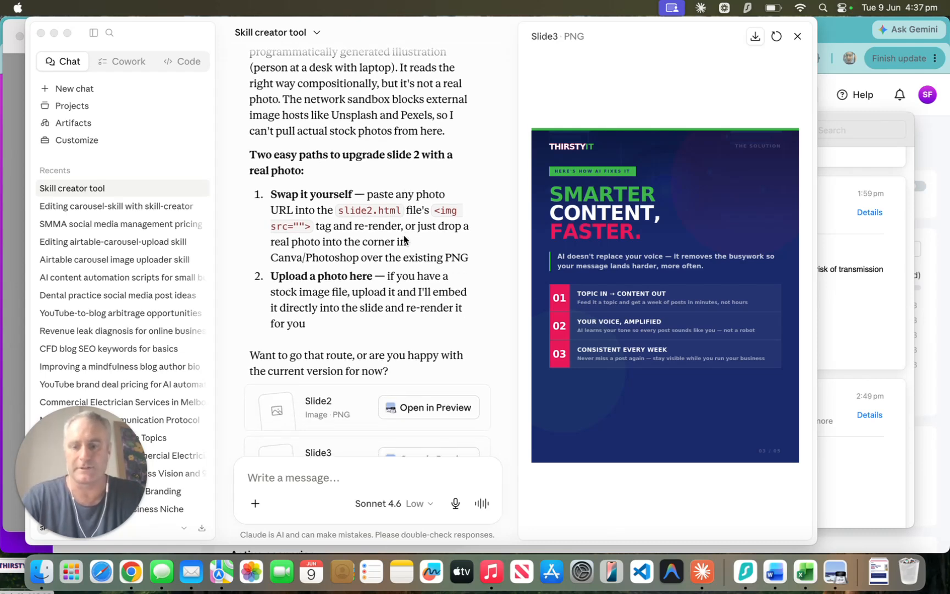
pyautogui.press('super+Tab')
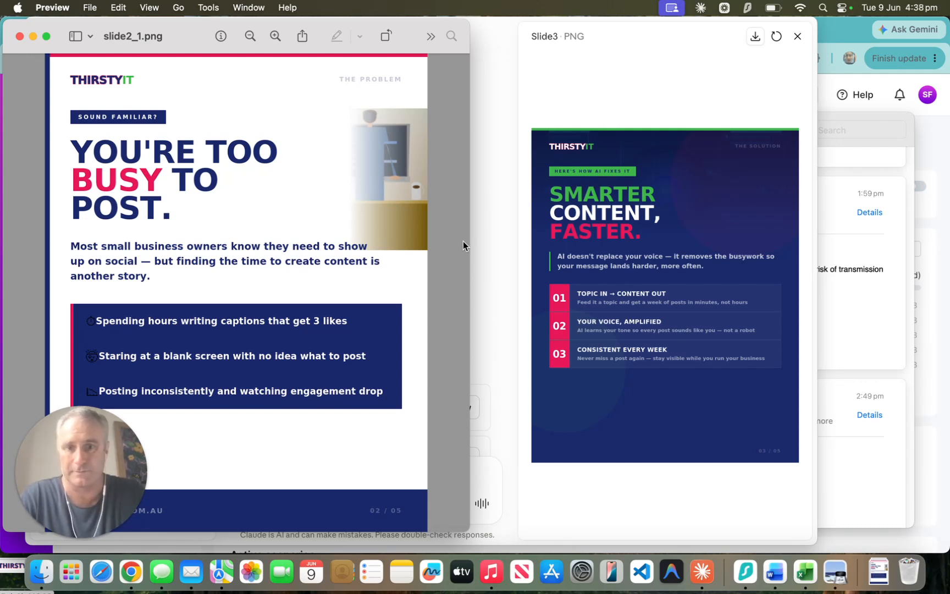
pyautogui.click(20, 36)
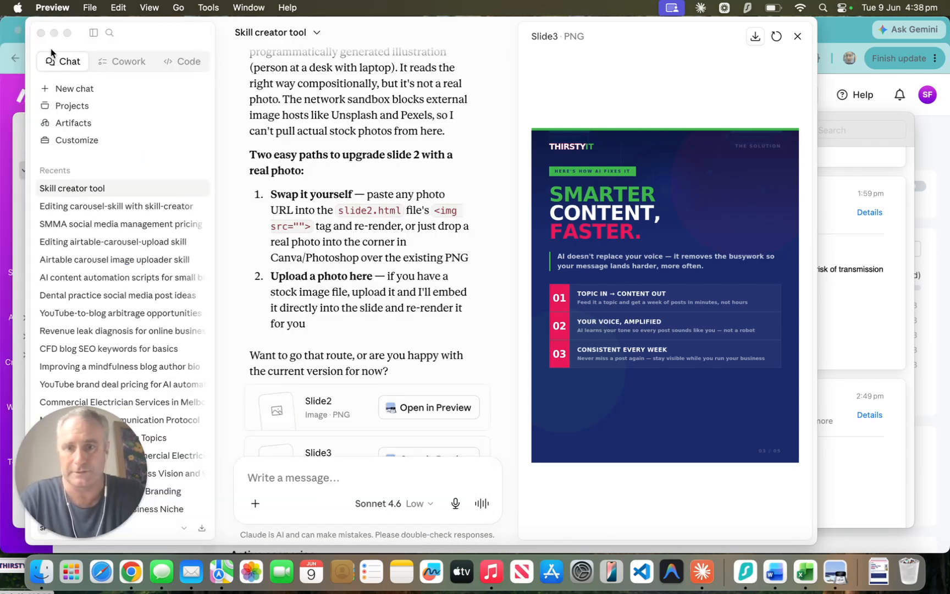
# Step: View the revised Slide3 image in Preview and close it
pyautogui.scroll(-5, 397, 304)
pyautogui.click(417, 326)
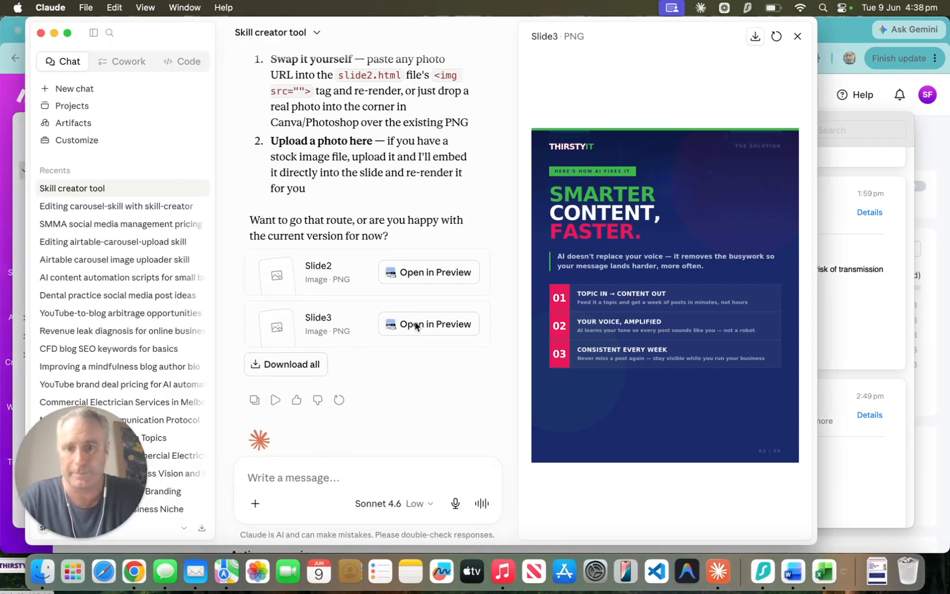
pyautogui.click(416, 326)
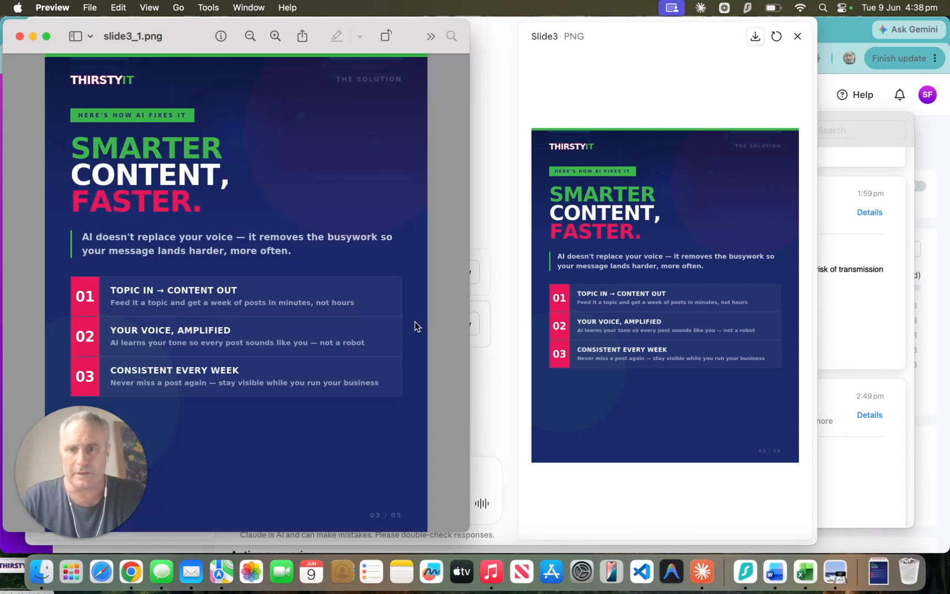
pyautogui.click(19, 36)
# Step: Review the two suggested ways to put a real photo on slide 2 and the updated slide files in the chat response
pyautogui.scroll(5, 301, 168)
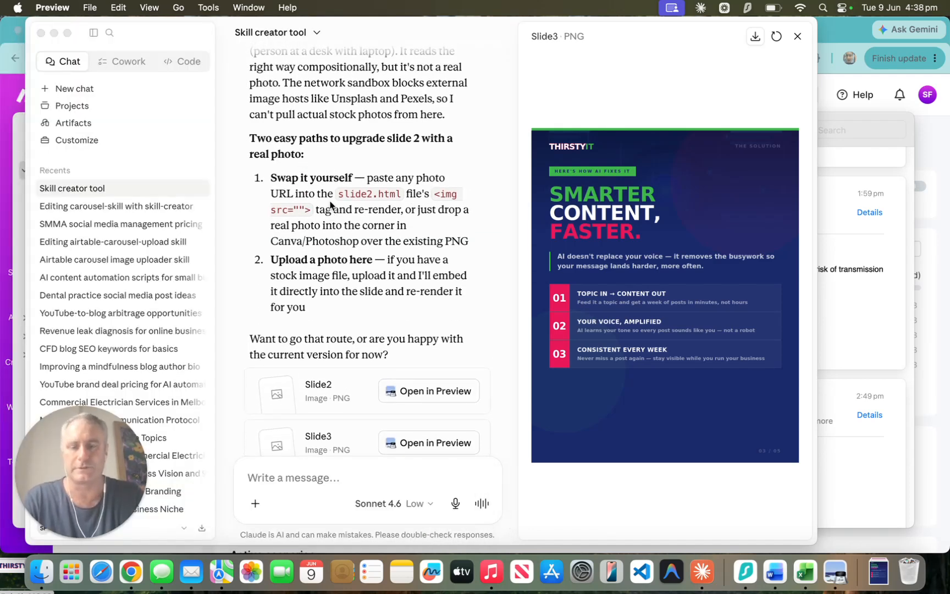
pyautogui.scroll(-5, 331, 206)
pyautogui.scroll(-1, 330, 205)
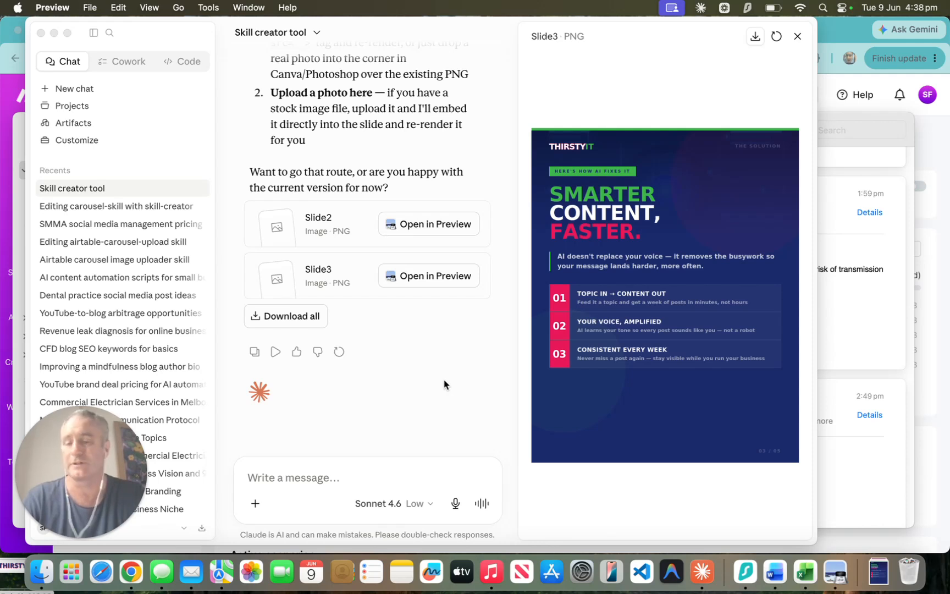
pyautogui.scroll(5, 444, 384)
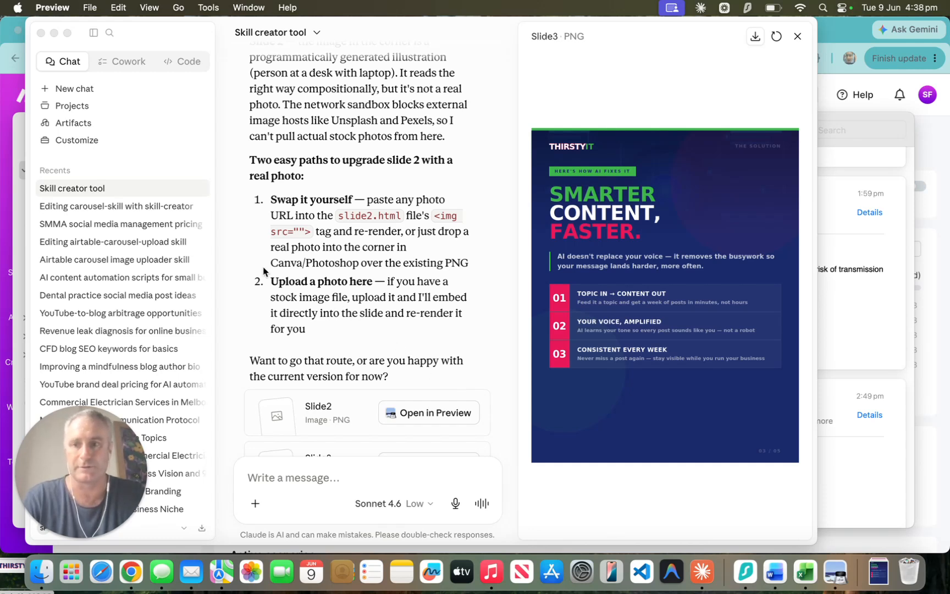
pyautogui.click(31, 200)
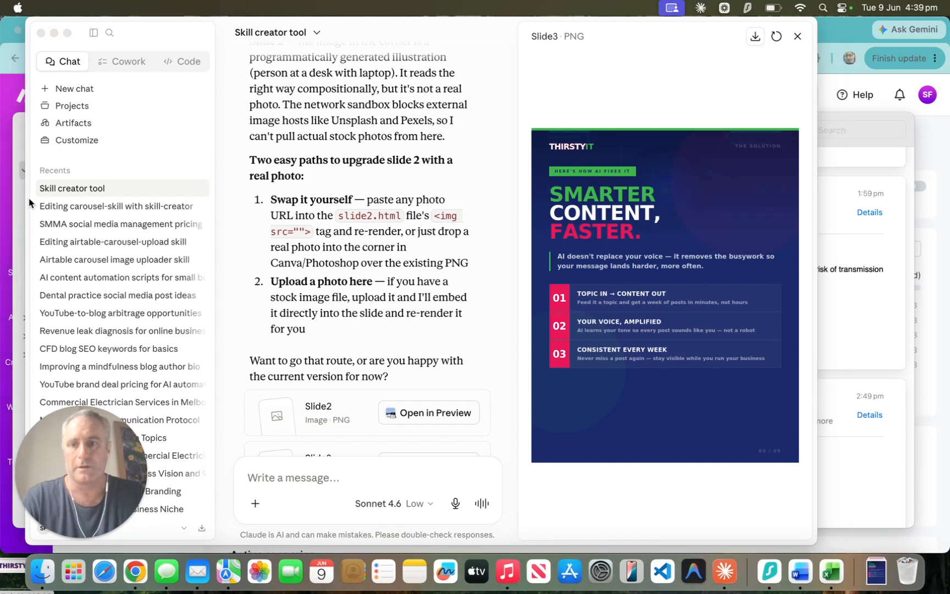